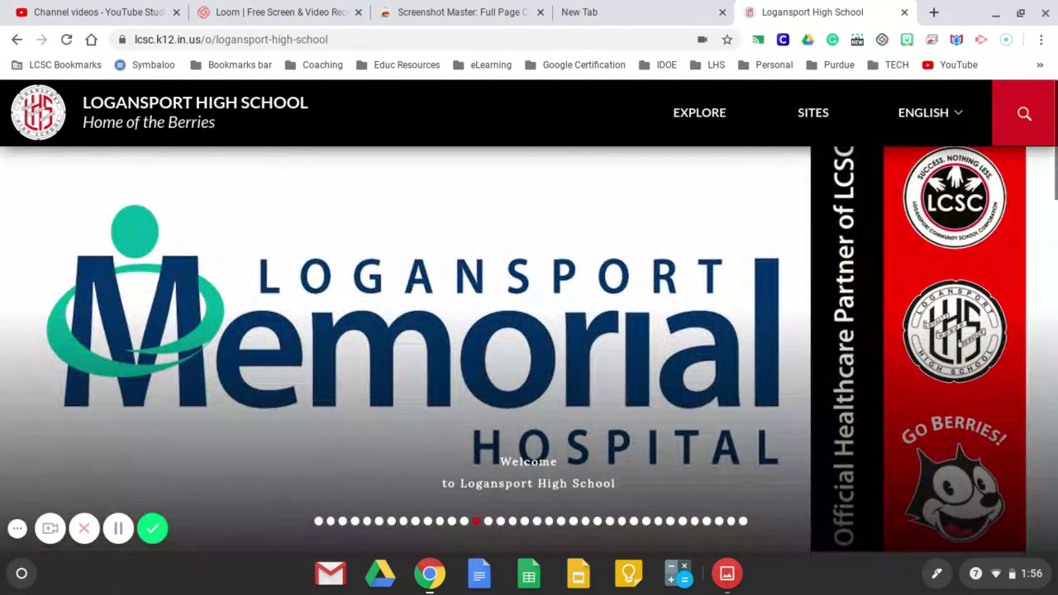
- Open the Chrome Web Store from the Chromebook's full app list and go to the store's home page
left_click(22, 574)
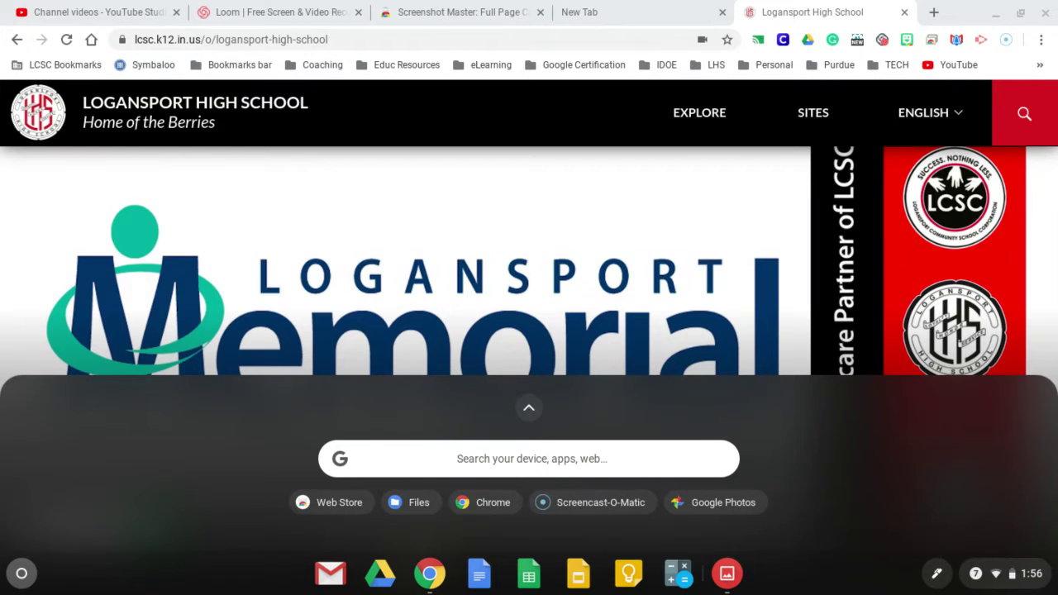
left_click(530, 410)
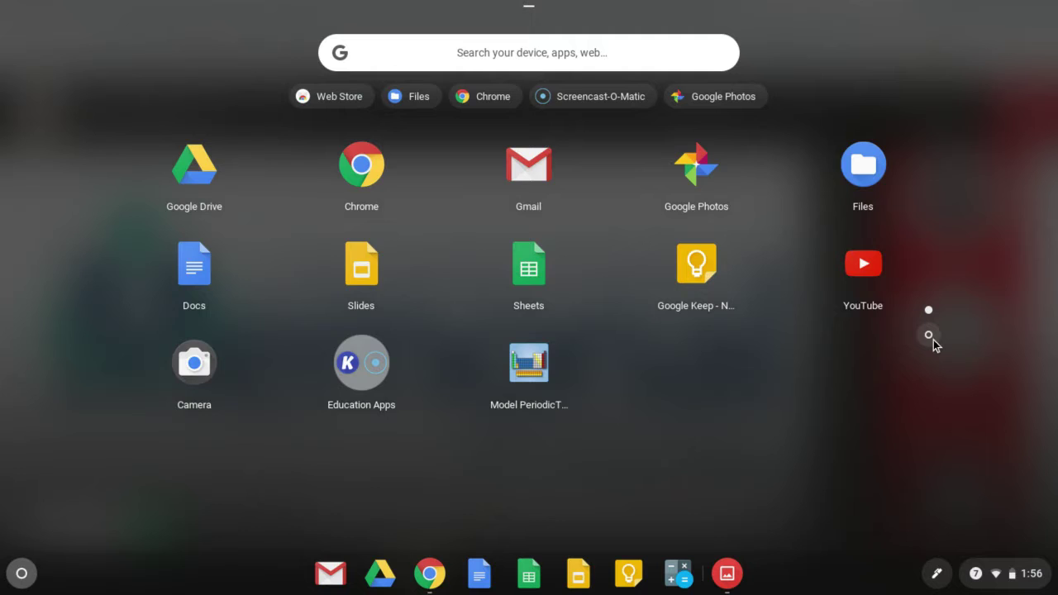
left_click(930, 337)
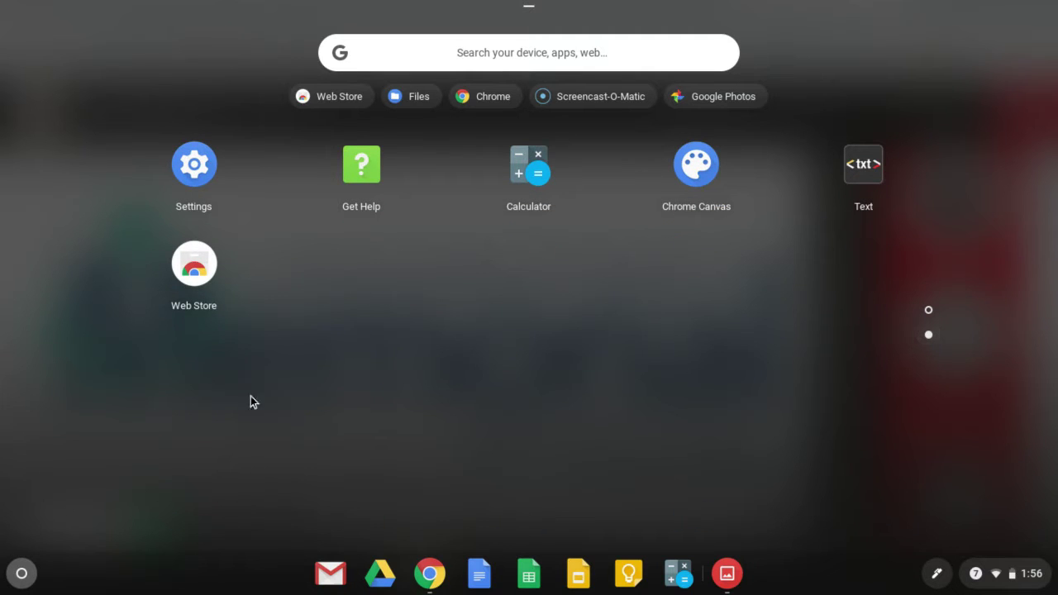
left_click(198, 269)
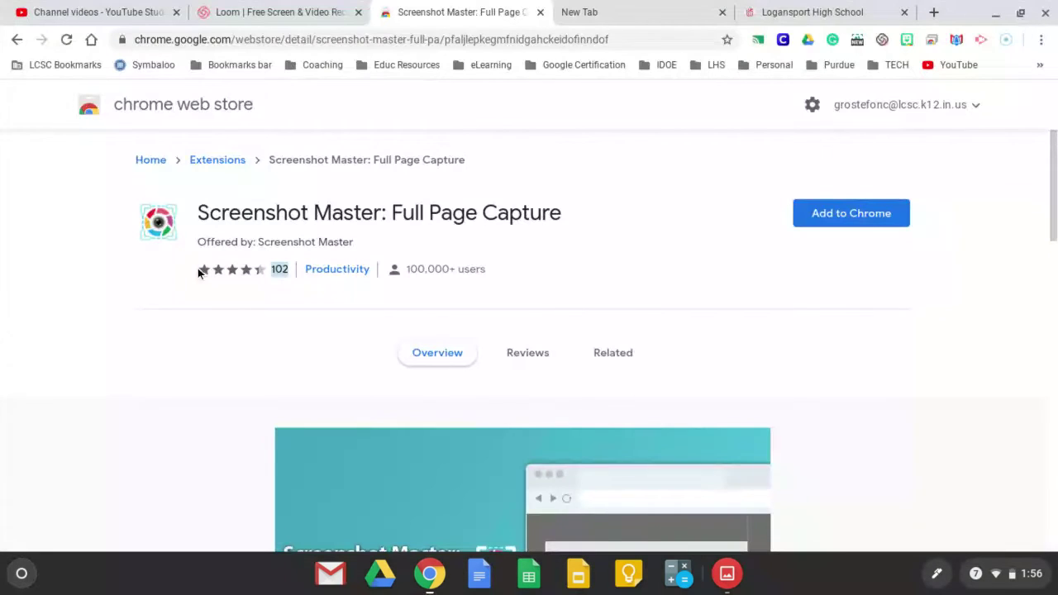
left_click(156, 164)
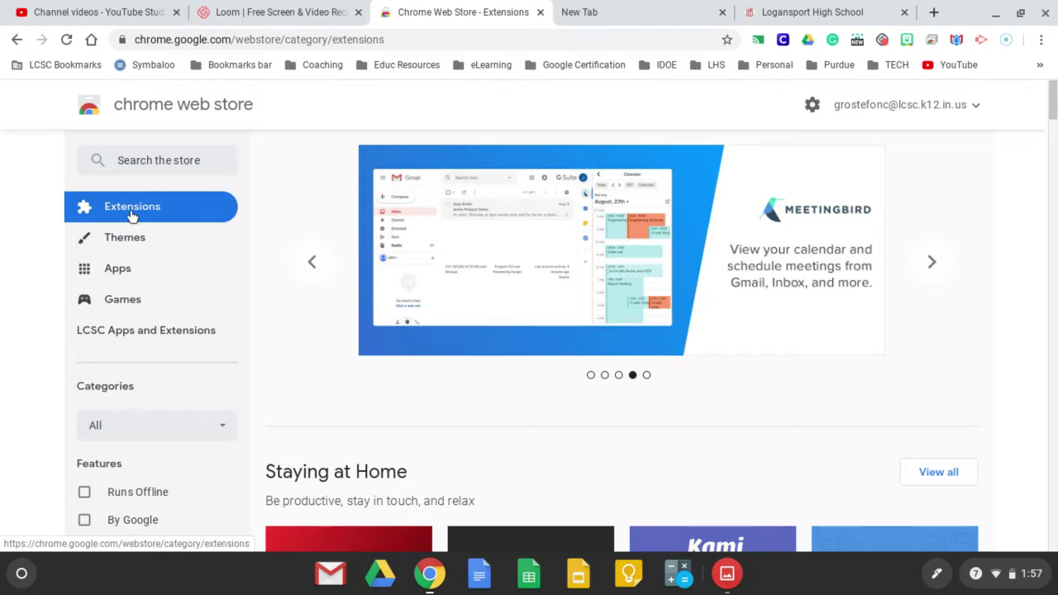
- Search the Chrome Web Store for "screenshot"
left_click(153, 160)
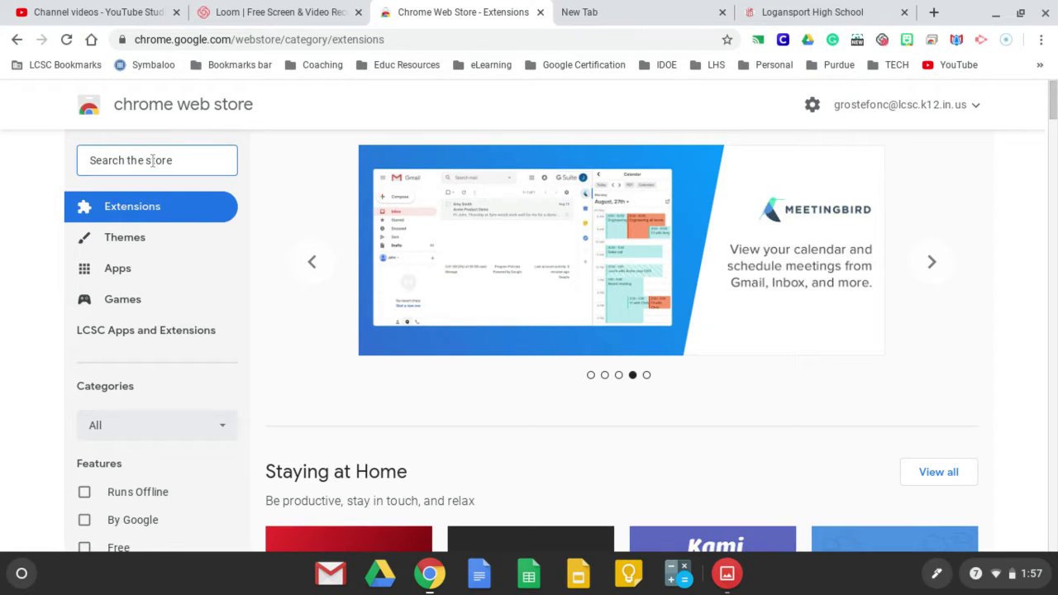
type("scr")
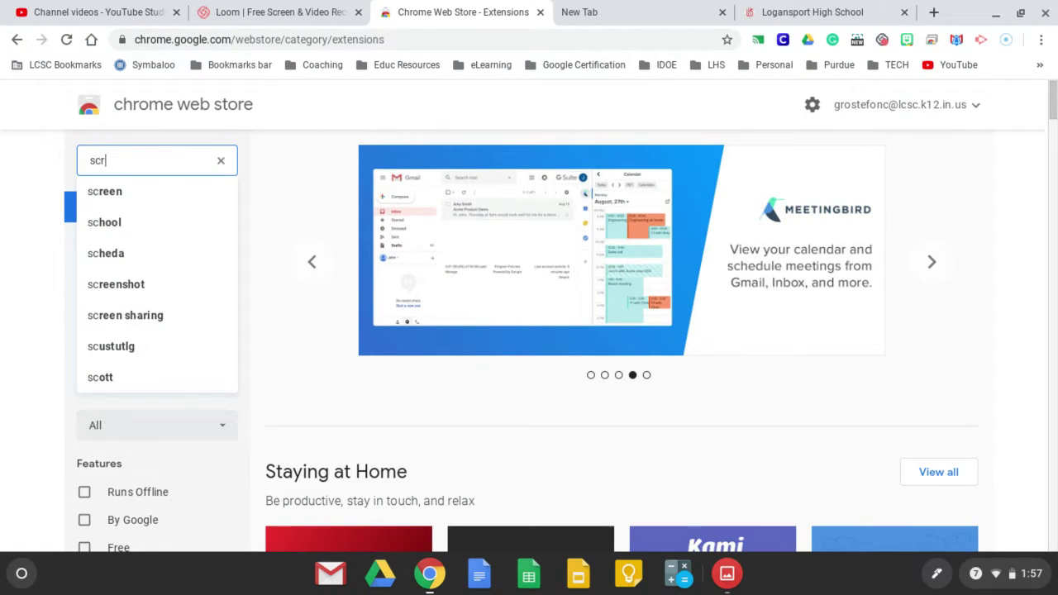
type("eenshot")
key("Return")
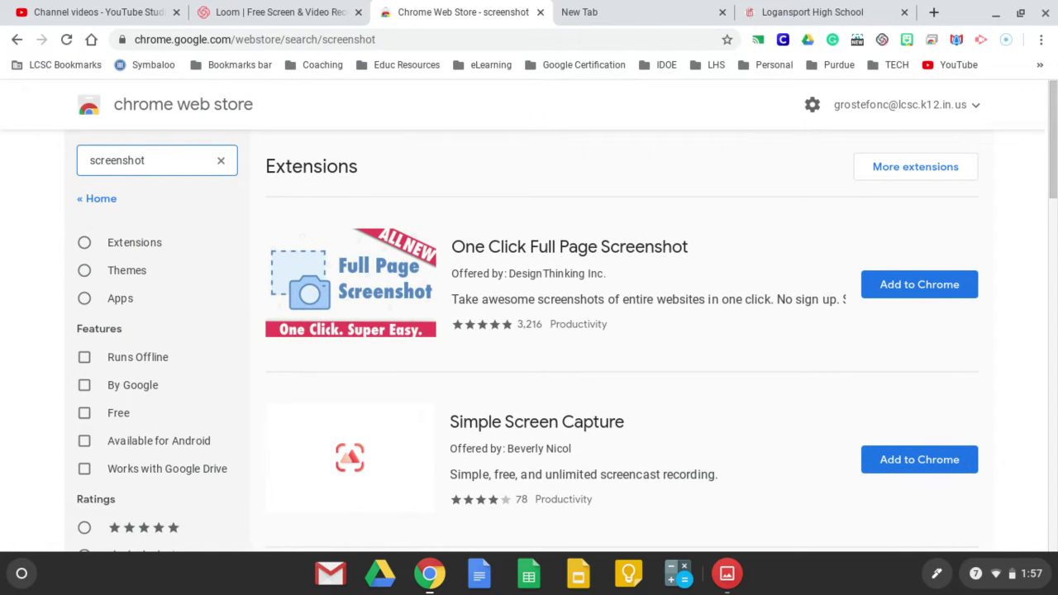
- Limit the screenshot search results to extensions rated four stars and up
left_click(84, 244)
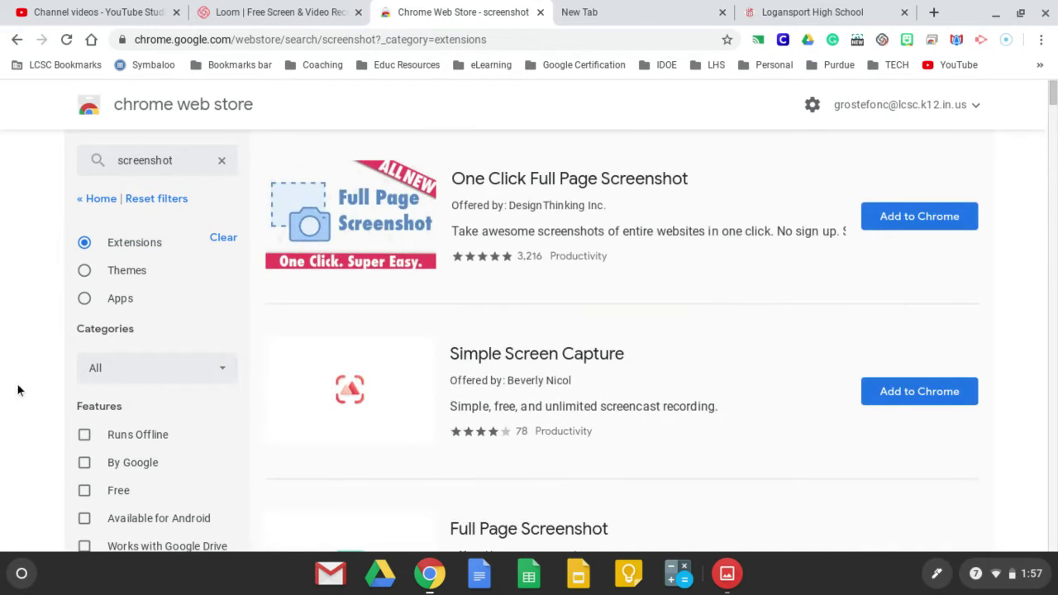
scroll(108, 396, "down", 3)
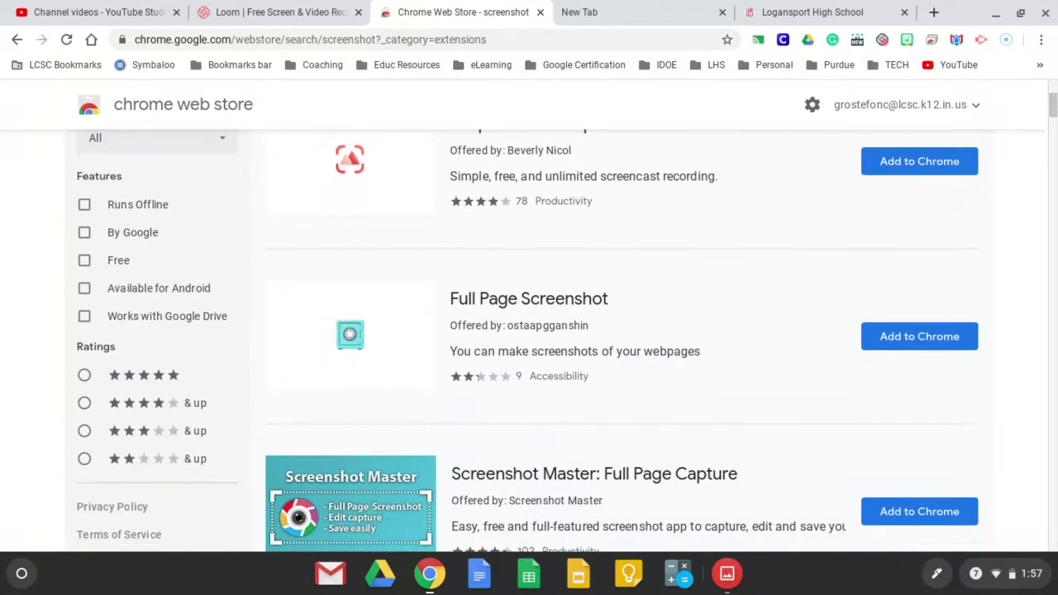
left_click(84, 404)
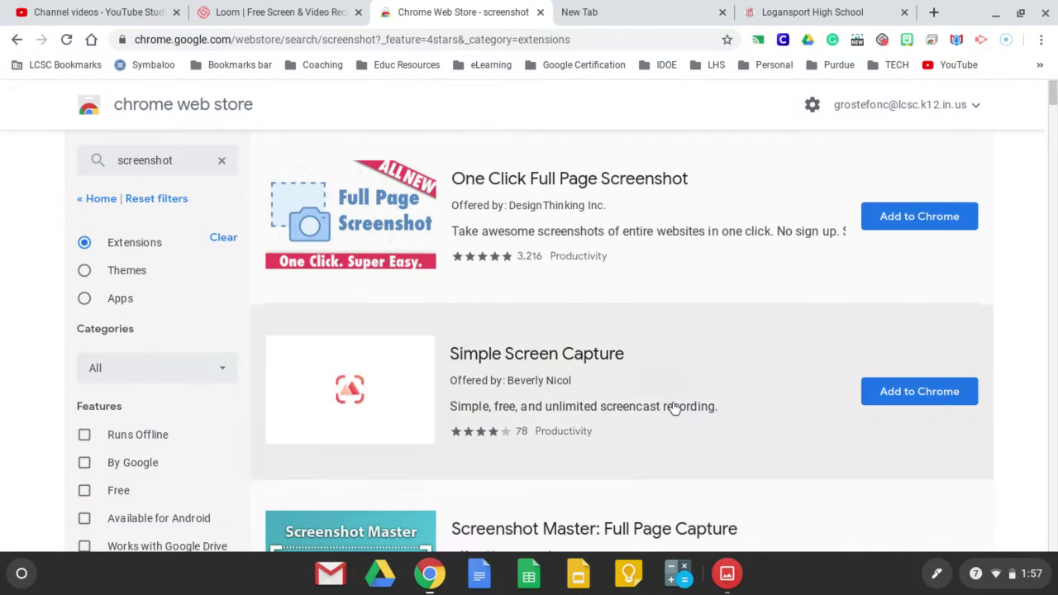
- Find Lightshot (screenshot tool) among the filtered results and open its detail page
scroll(674, 407, "down", 3)
scroll(674, 408, "down", 4)
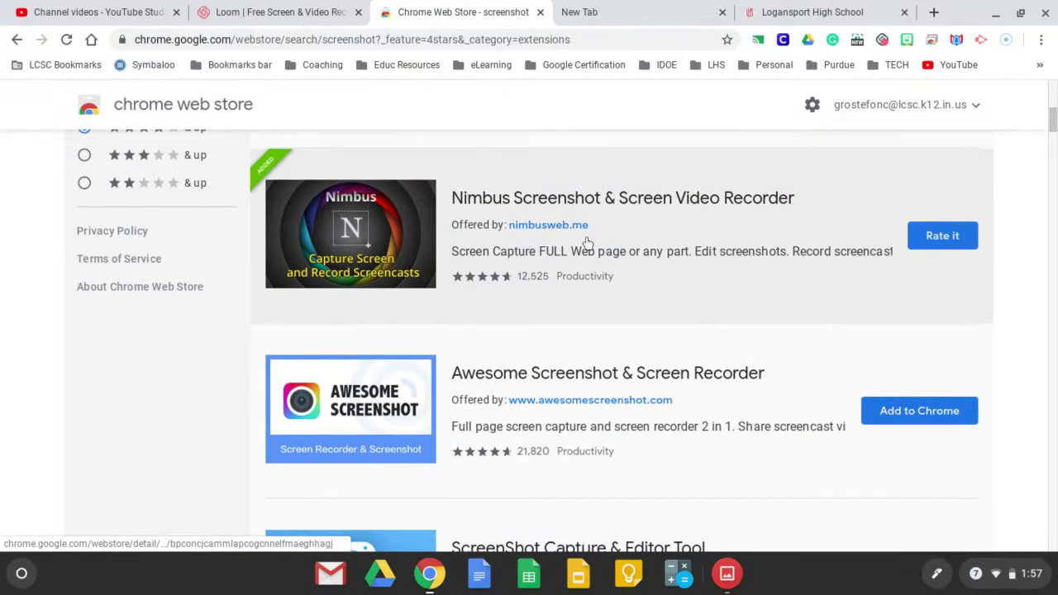
scroll(713, 309, "down", 1)
scroll(713, 309, "up", 2)
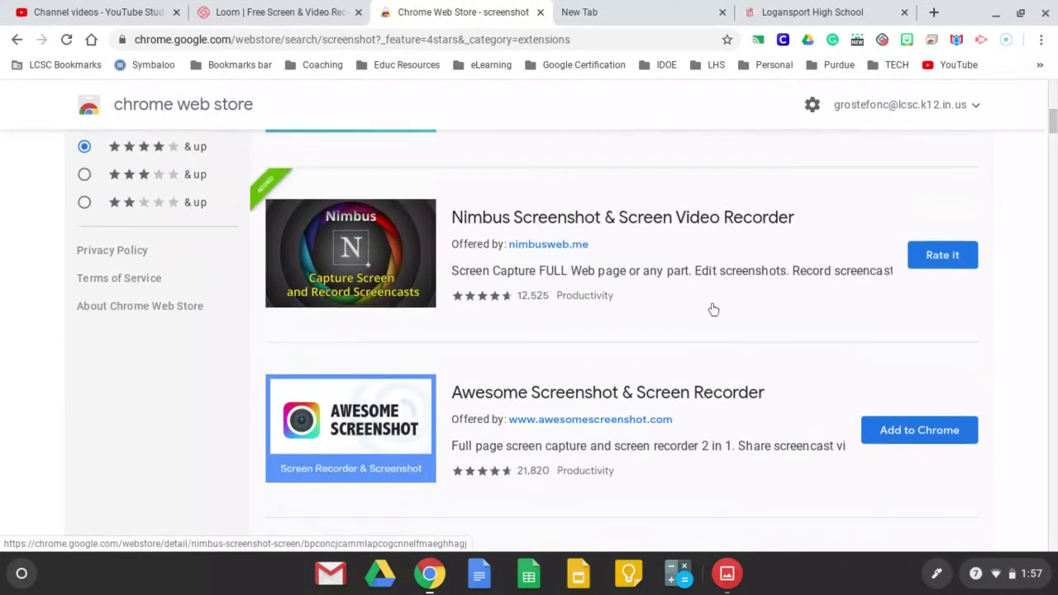
scroll(518, 288, "down", 5)
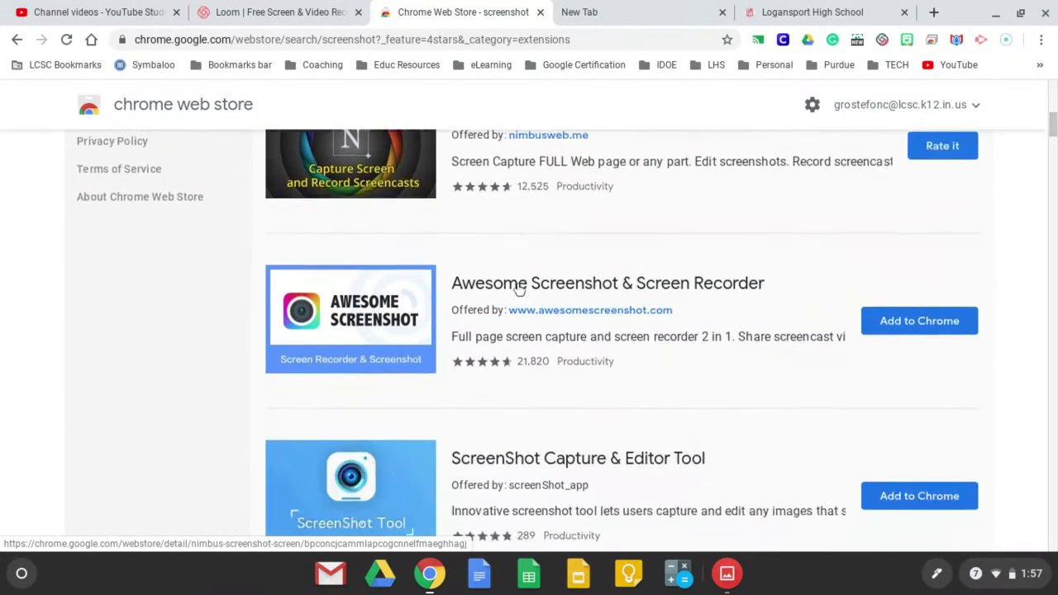
scroll(517, 288, "down", 4)
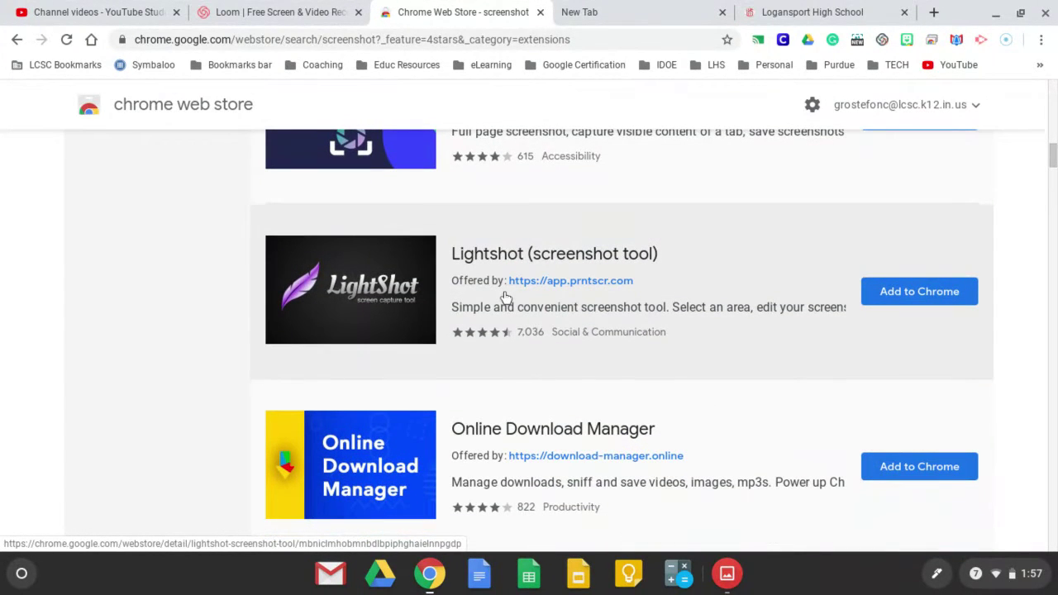
left_click(506, 297)
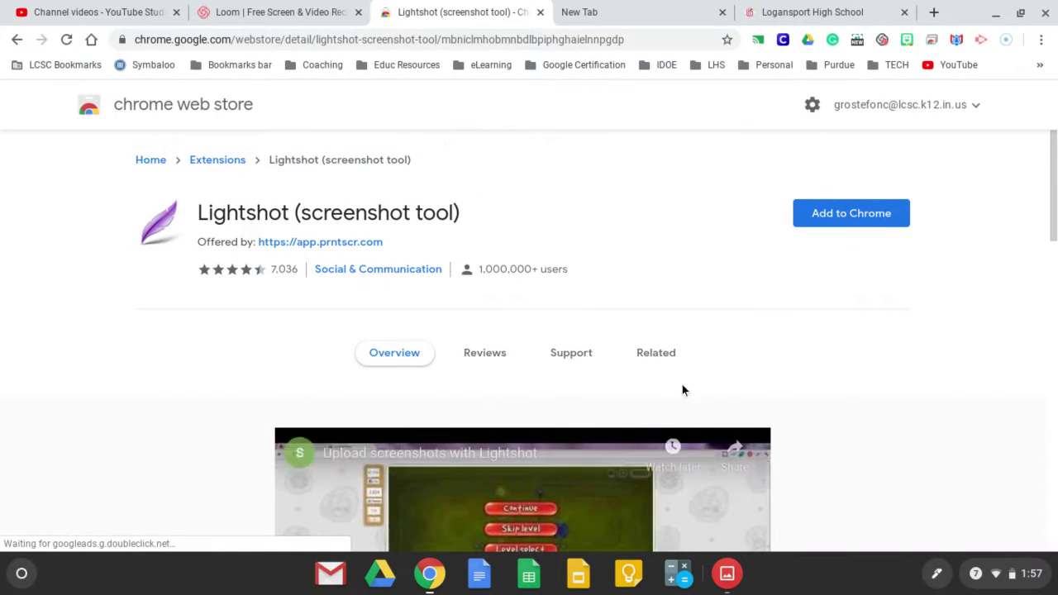
- Look through the preview images on the Lightshot detail page
scroll(805, 456, "down", 3)
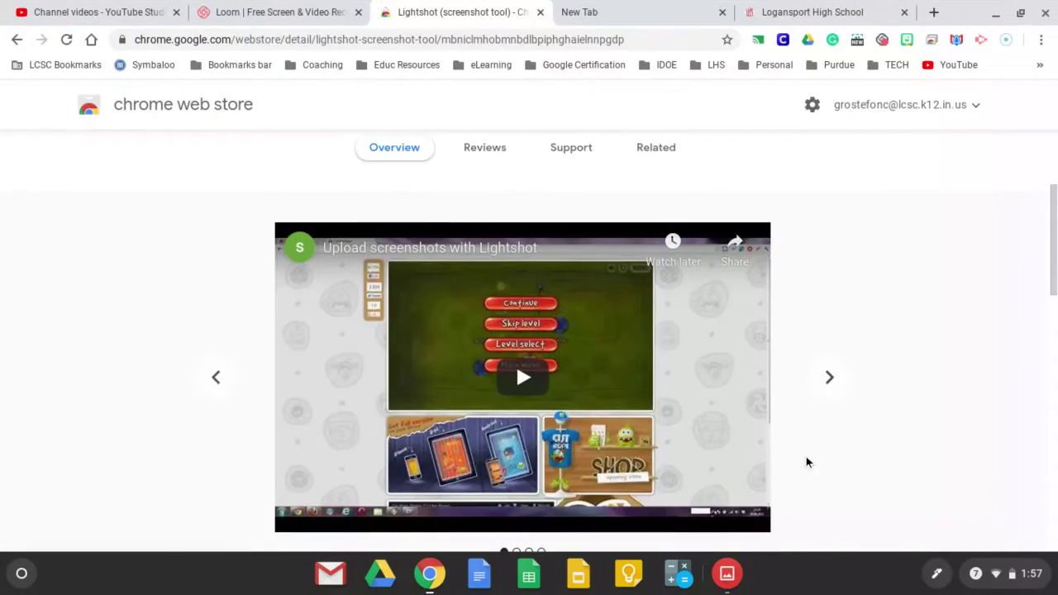
scroll(805, 460, "down", 1)
left_click(829, 286)
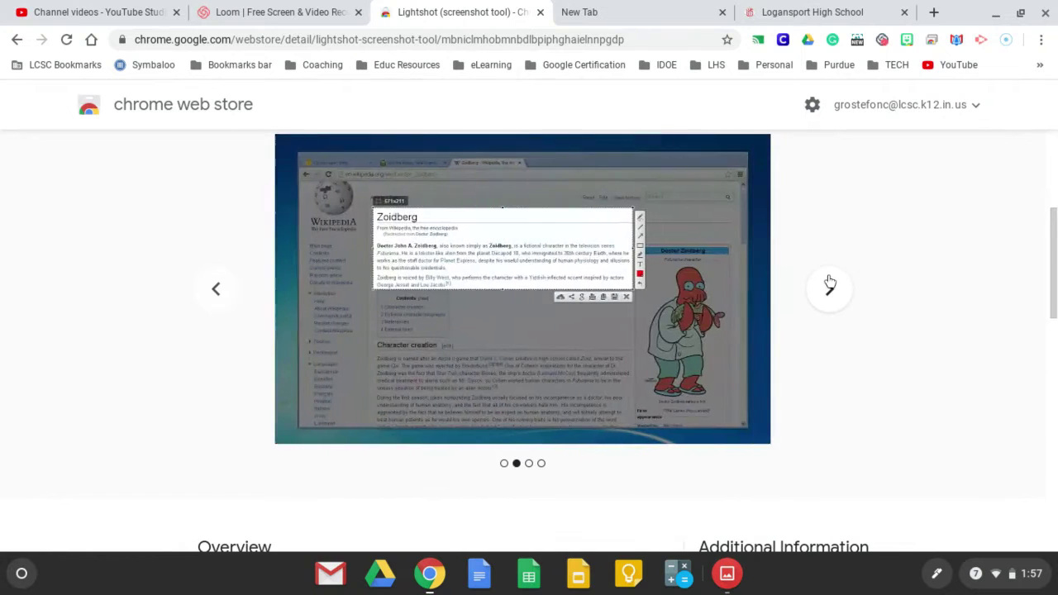
left_click(830, 286)
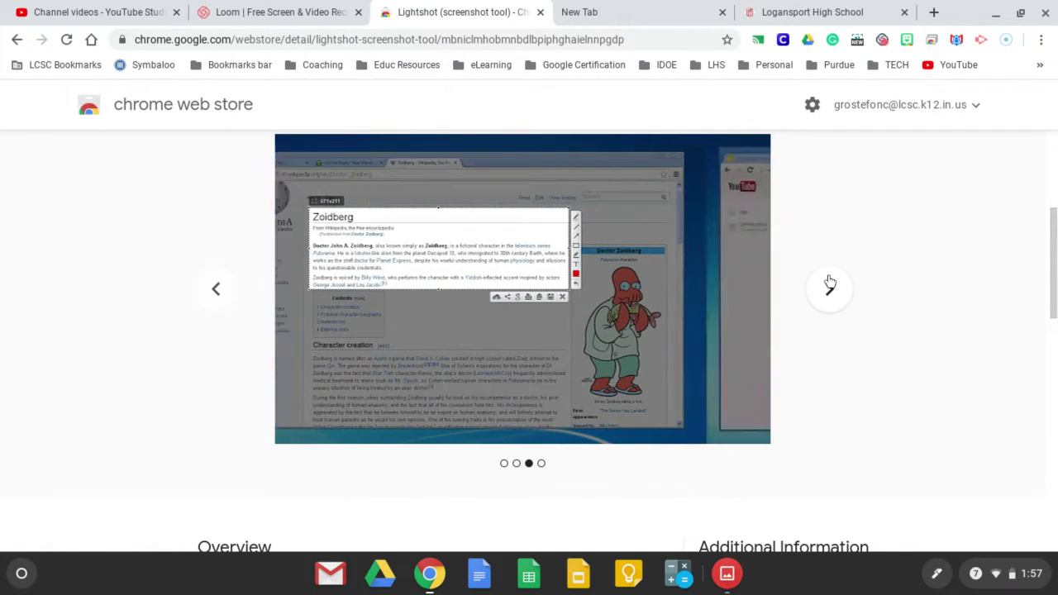
left_click(830, 286)
left_click(829, 286)
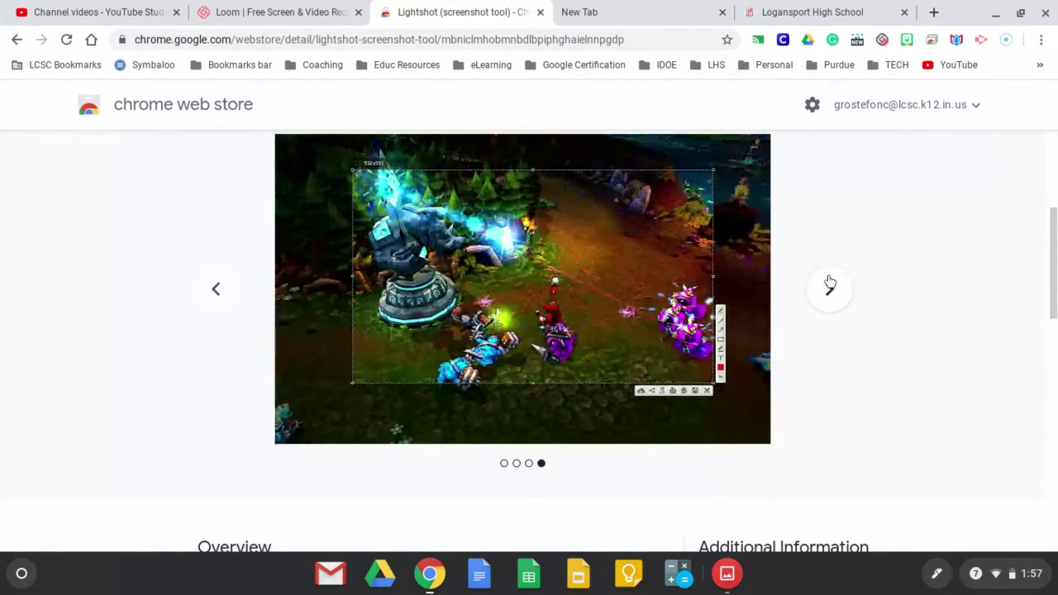
- Read Lightshot's overview with its feature list, and check its user reviews
scroll(894, 343, "down", 4)
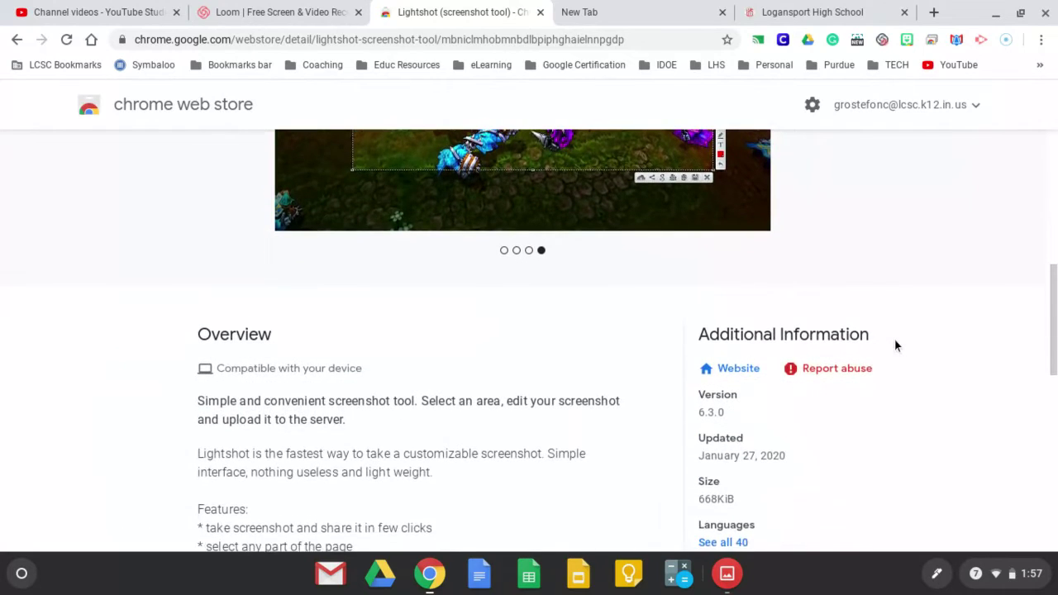
key("Down")
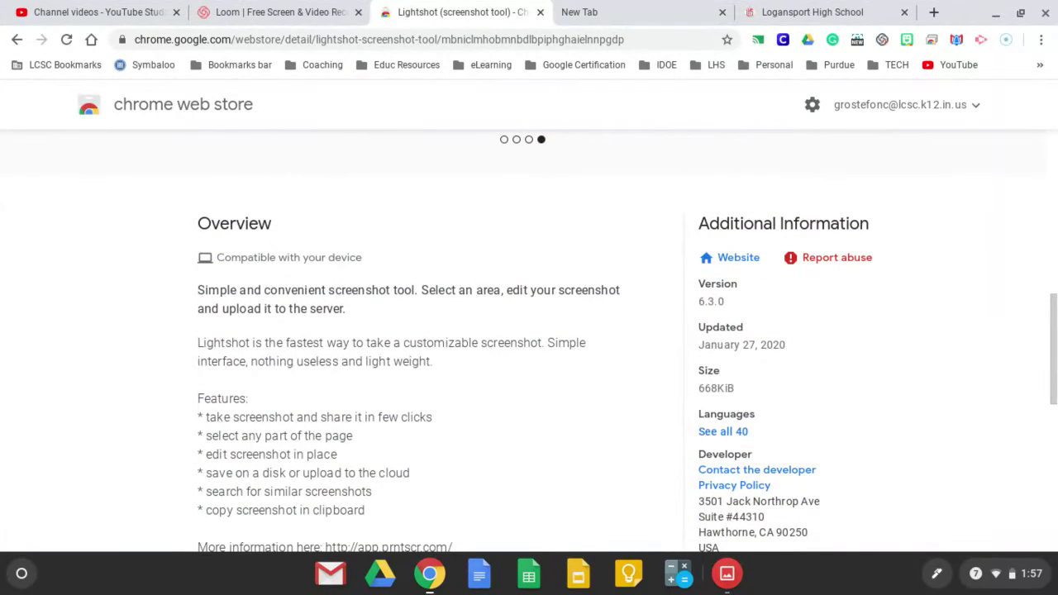
scroll(529, 343, "down", 3)
scroll(529, 343, "up", 7)
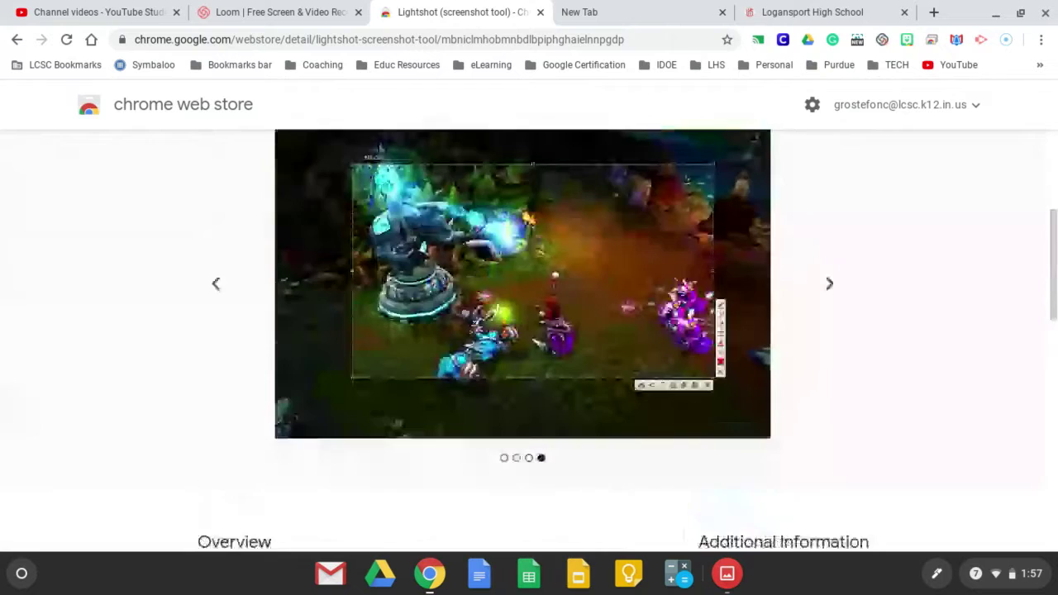
scroll(521, 404, "up", 4)
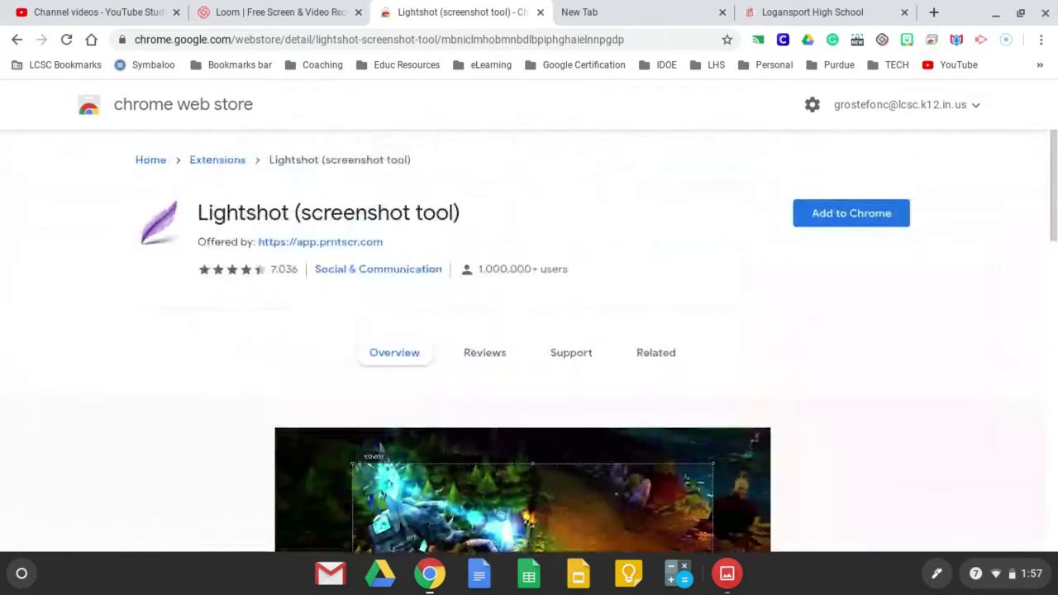
left_click(484, 353)
scroll(916, 439, "down", 1)
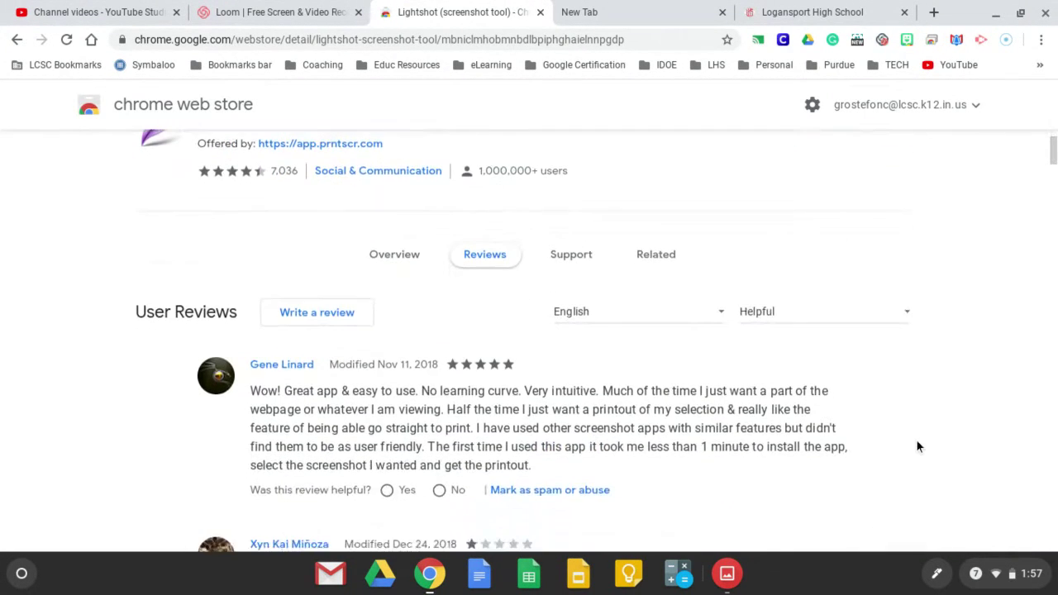
scroll(915, 446, "up", 1)
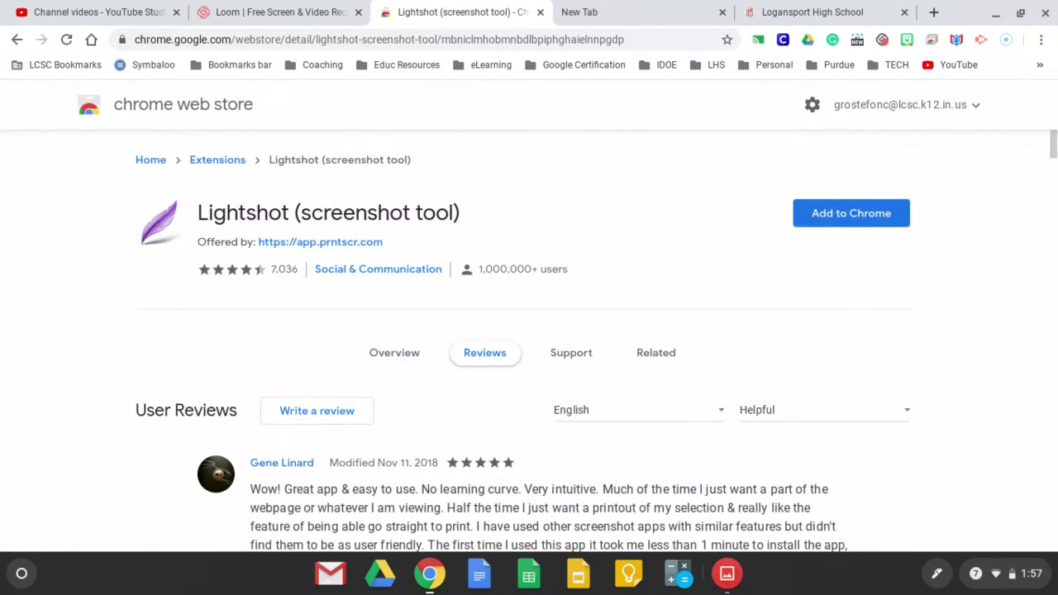
- Add the Lightshot (screenshot tool) extension to Chrome and dismiss the installation notice
left_click(821, 217)
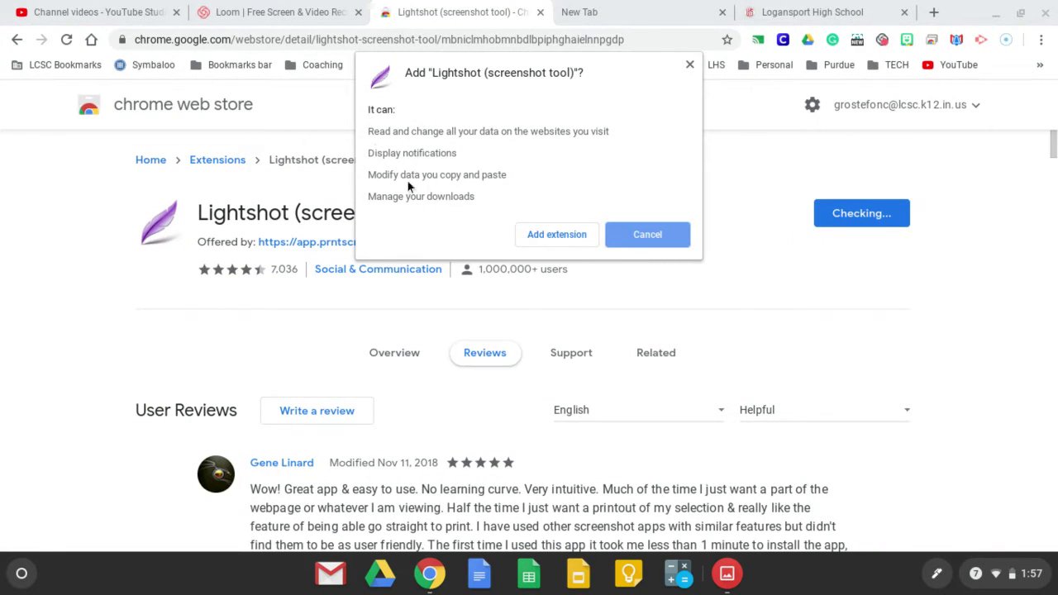
left_click(556, 234)
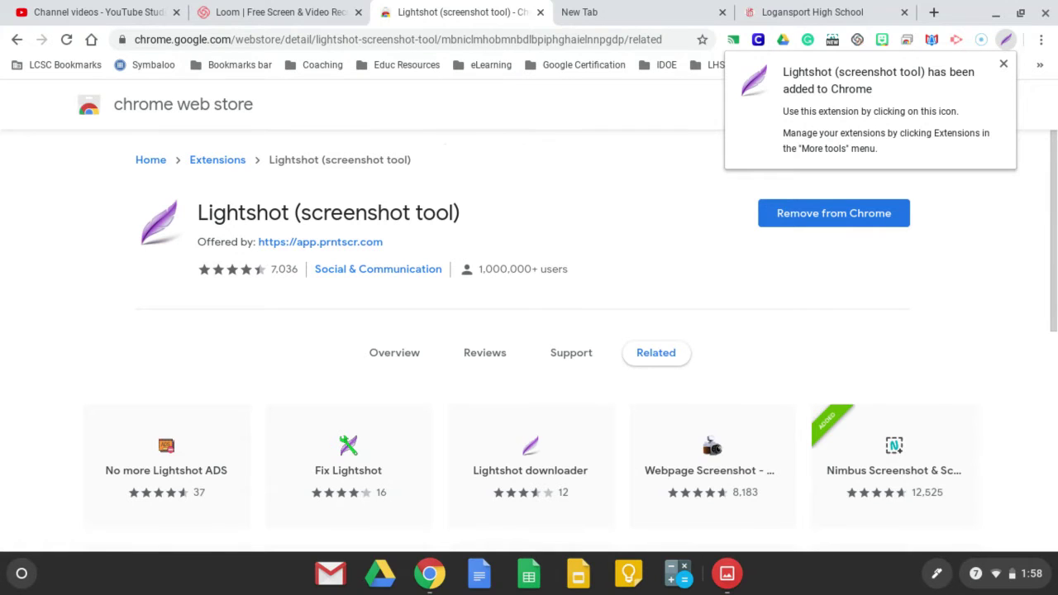
left_click(1003, 64)
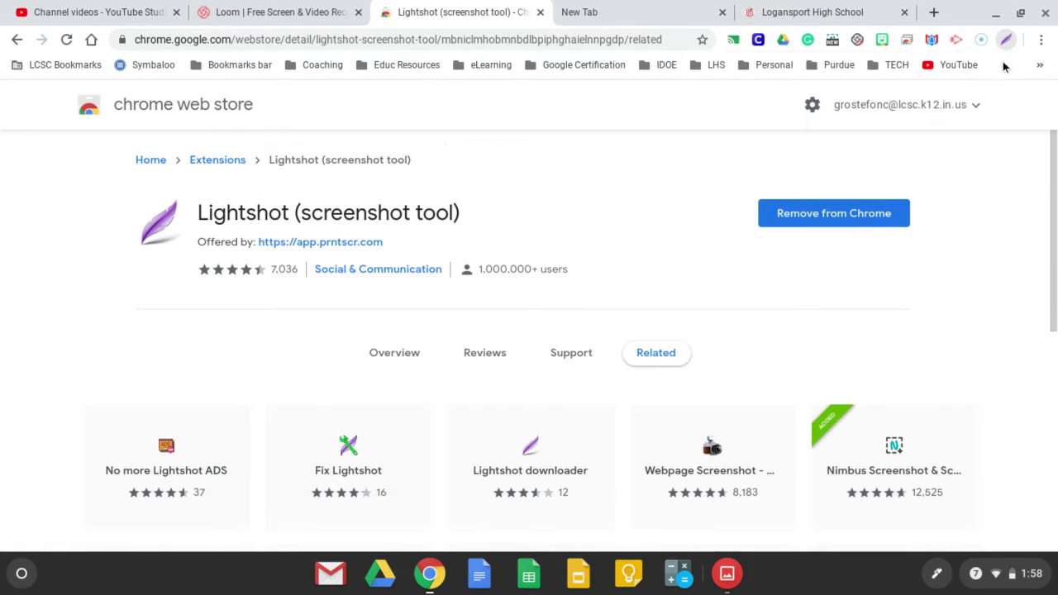
- Open the Explore menu on the Logansport High School site and capture a 955x392 area around its links with Lightshot
left_click(777, 10)
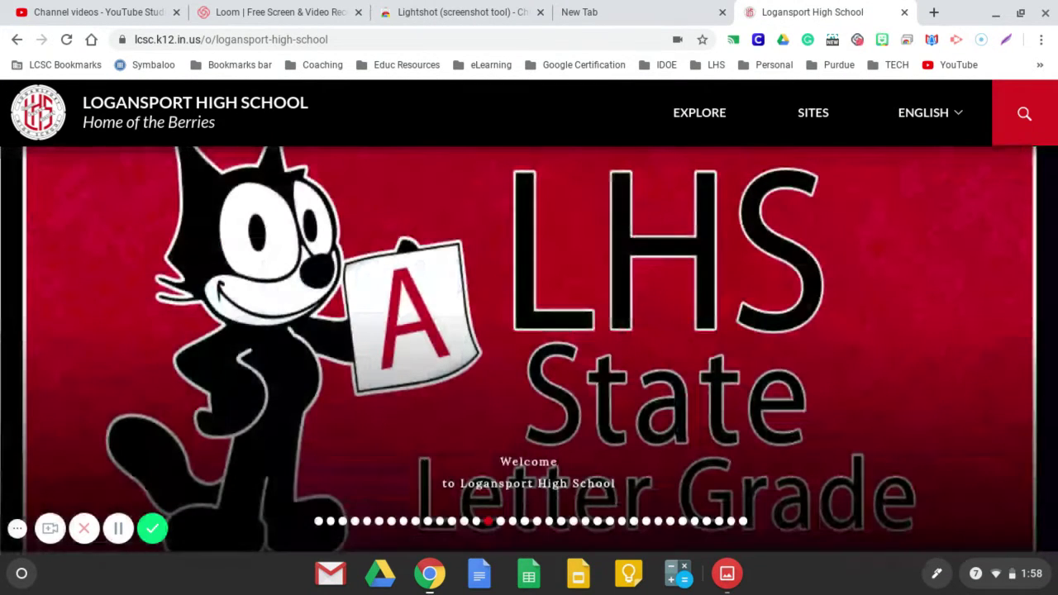
left_click(697, 116)
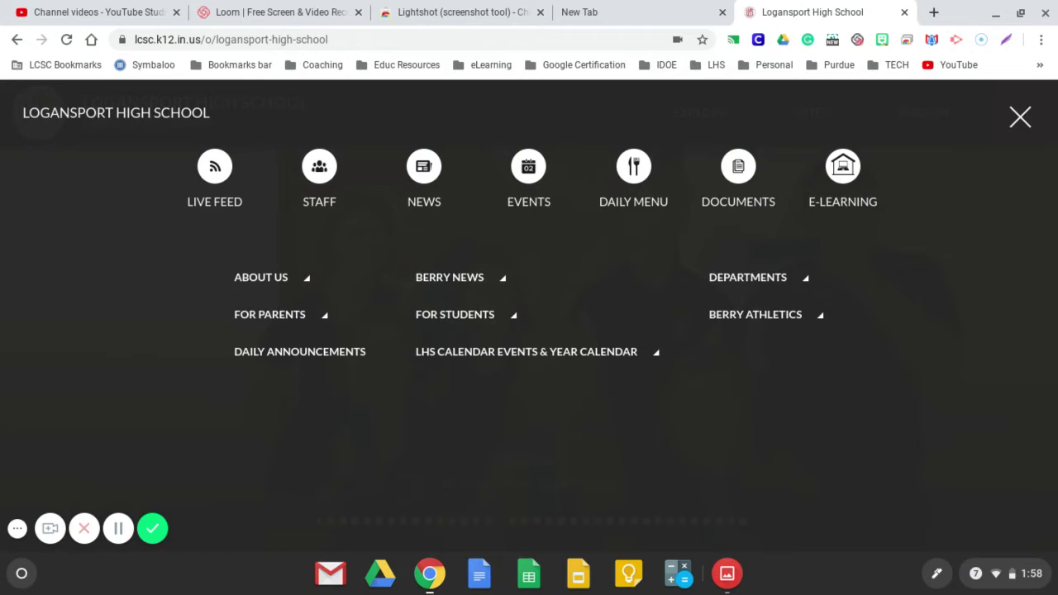
left_click(1006, 39)
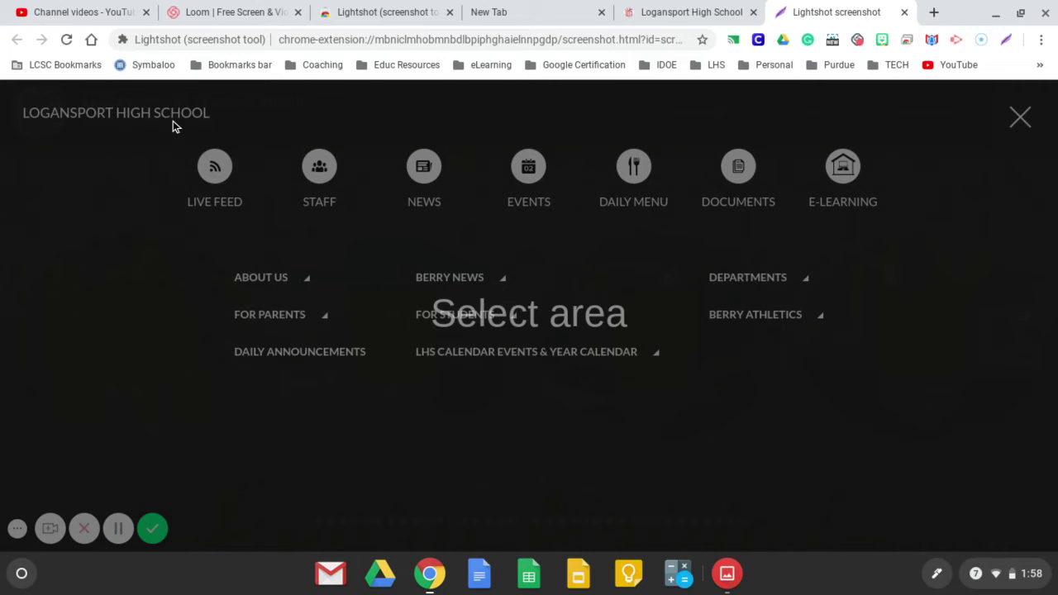
left_click_drag(172, 121, 911, 424)
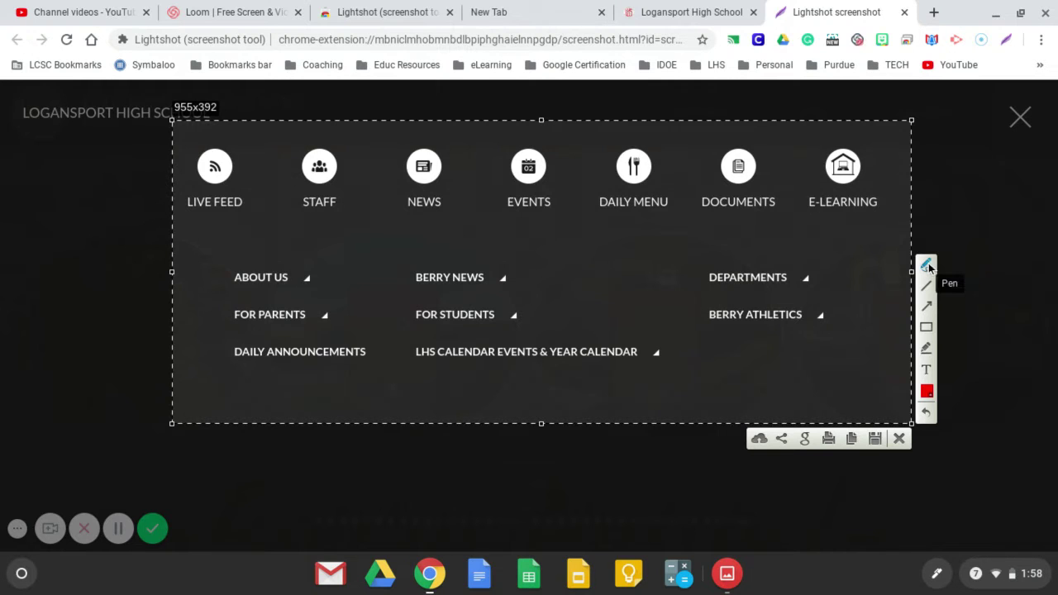
- Draw a red arrow pointing at "For Students" in the captured area and a red rectangle around that link
left_click(930, 307)
left_click_drag(356, 378, 418, 329)
left_click(926, 326)
mouse_move(377, 301)
left_mouse_down()
mouse_move(533, 329)
mouse_move(545, 345)
left_mouse_up()
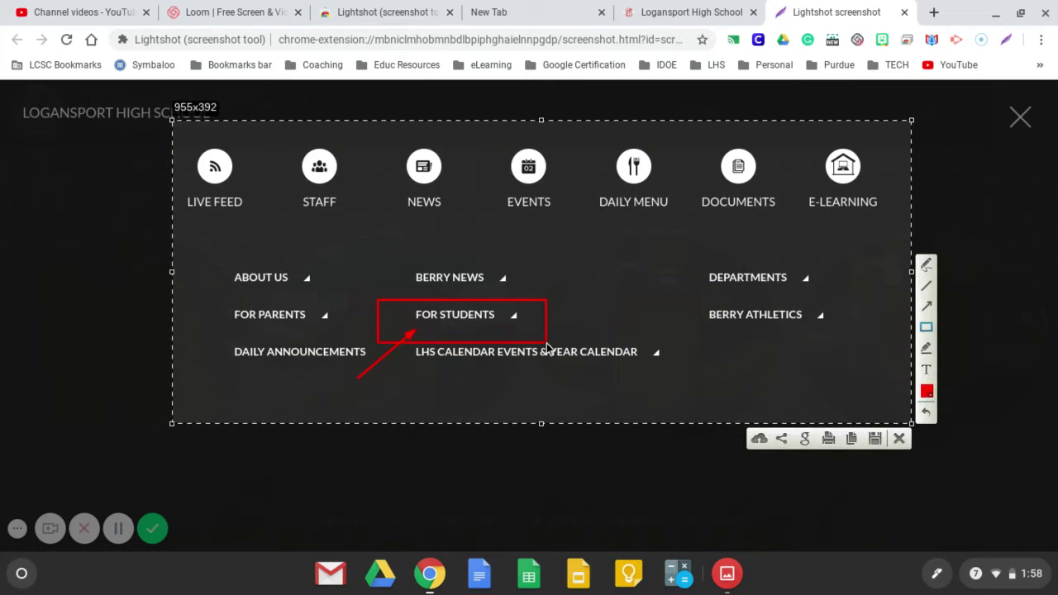
- Handwrite "Click" with the marker in bright green (#00ff1a), running diagonally up from the boxed "For Students" link
left_click(926, 349)
left_click(926, 395)
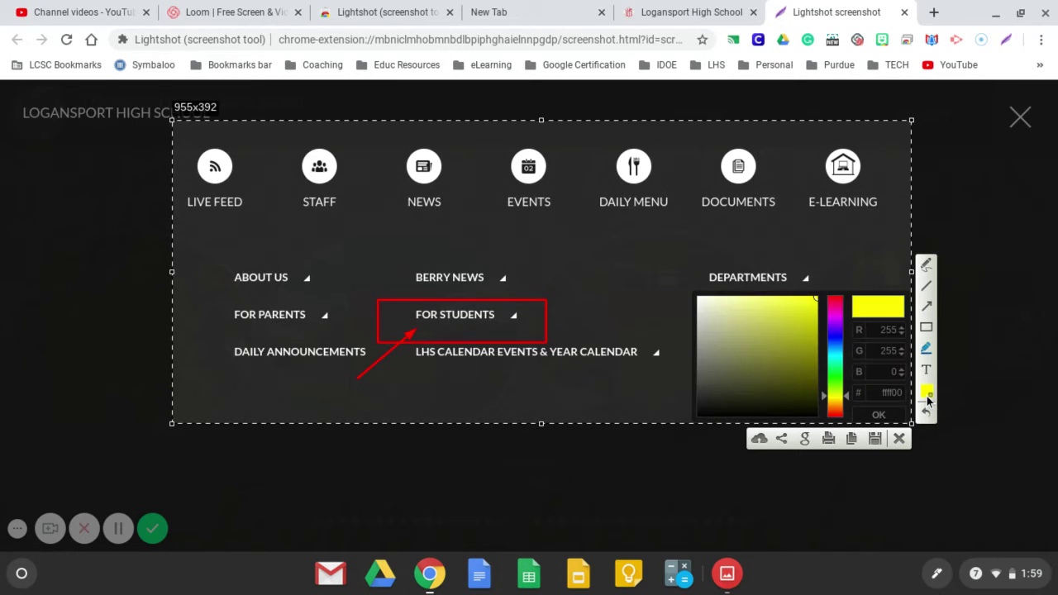
left_click(838, 374)
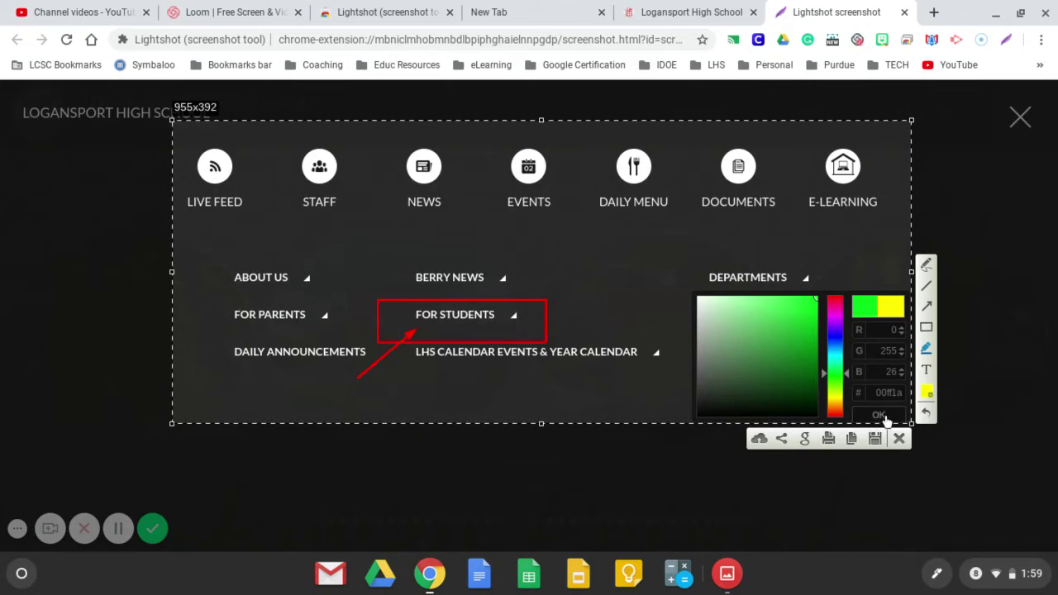
left_click(896, 416)
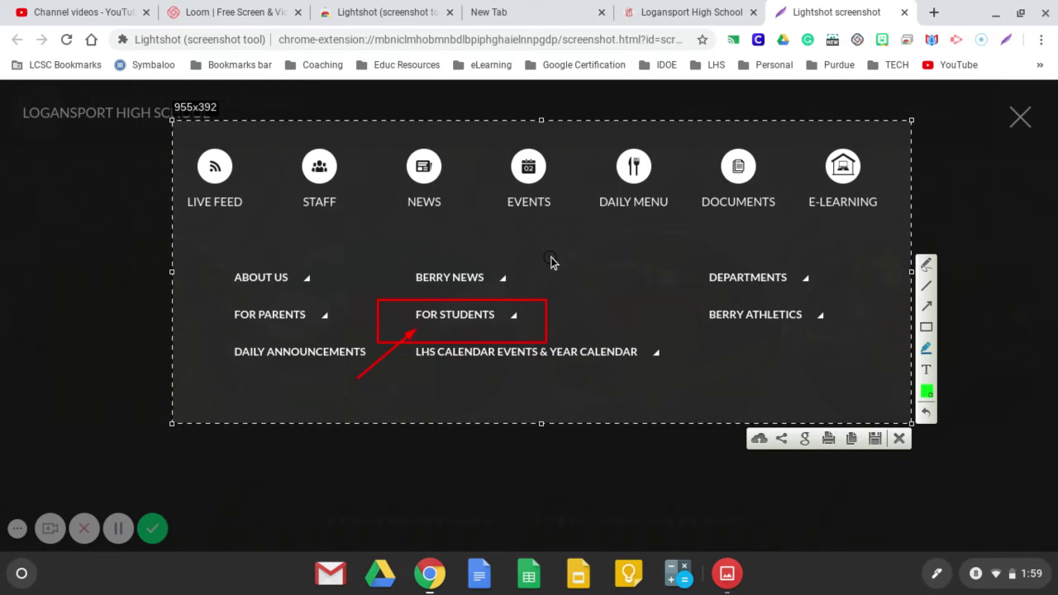
mouse_move(552, 256)
left_mouse_down()
mouse_move(556, 314)
mouse_move(578, 311)
left_mouse_up()
mouse_move(561, 246)
left_mouse_down()
mouse_move(604, 289)
mouse_move(615, 294)
mouse_move(611, 267)
mouse_move(638, 280)
left_mouse_up()
left_click(593, 244)
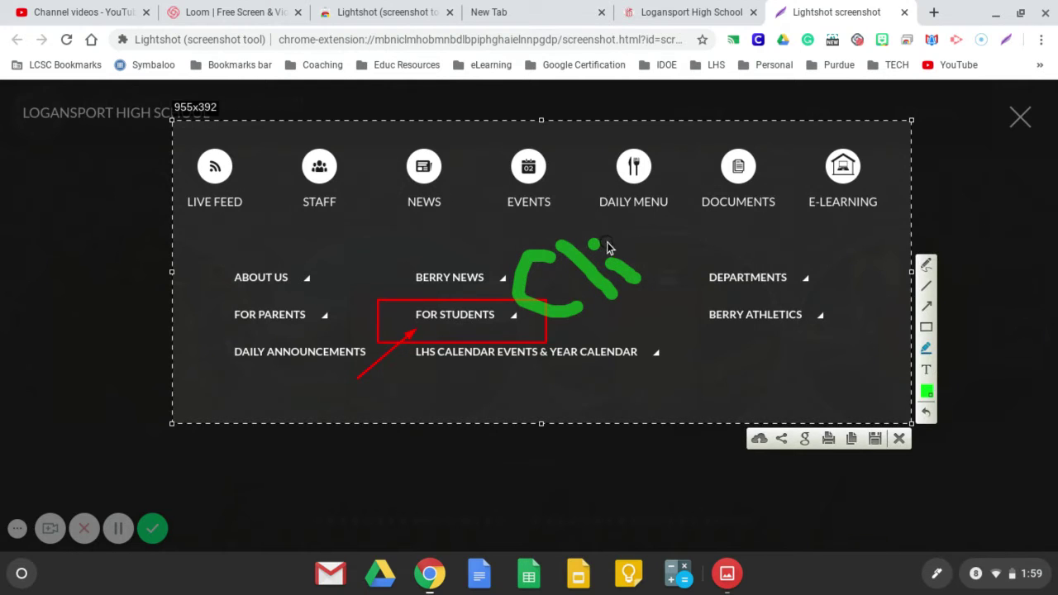
mouse_move(638, 242)
left_mouse_down()
mouse_move(663, 267)
mouse_move(676, 257)
left_mouse_up()
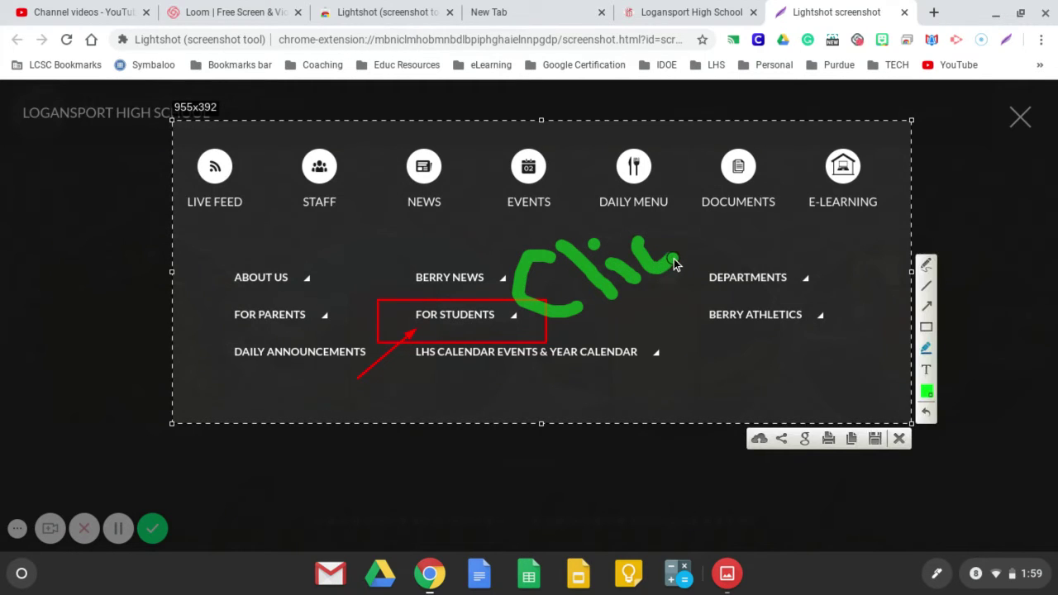
mouse_move(679, 201)
left_mouse_down()
mouse_move(712, 249)
mouse_move(710, 212)
mouse_move(729, 196)
left_mouse_up()
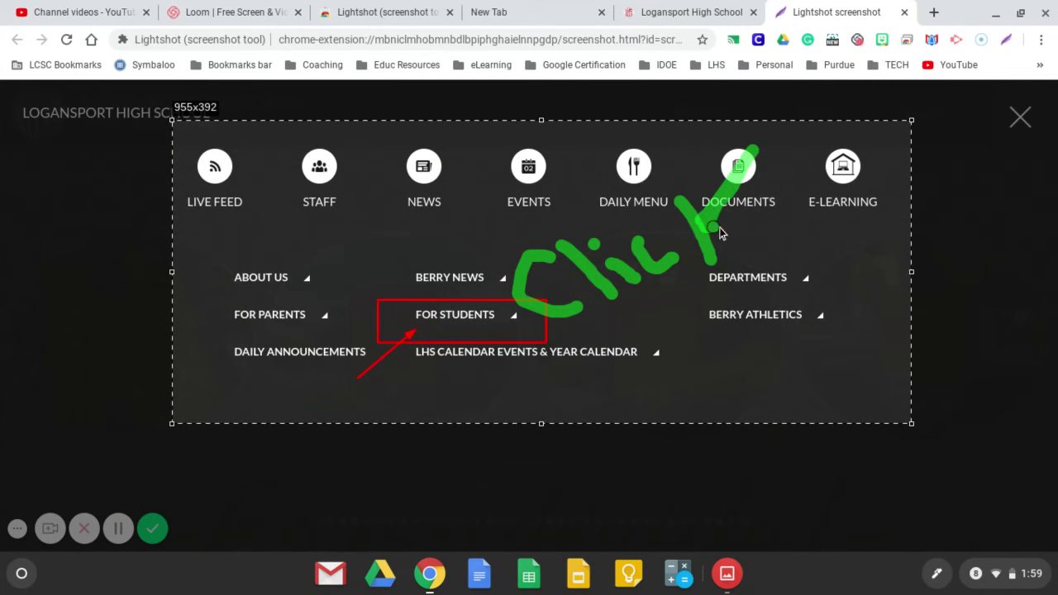
left_click_drag(719, 233, 783, 252)
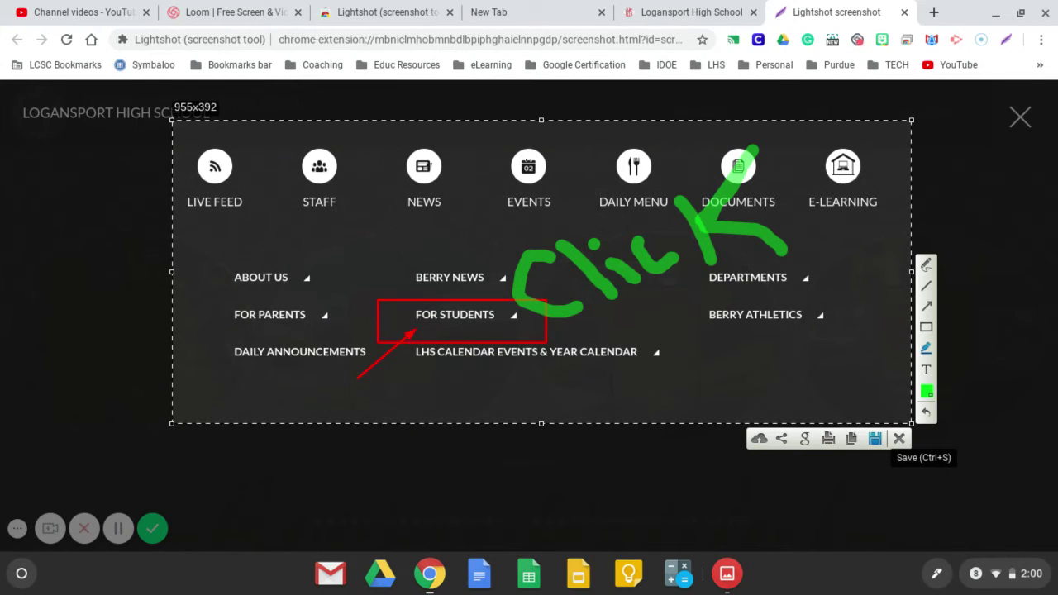
- Save the annotated capture to Downloads as "Berrieswebsite screenshot.png" and dismiss the download notification
left_click(874, 439)
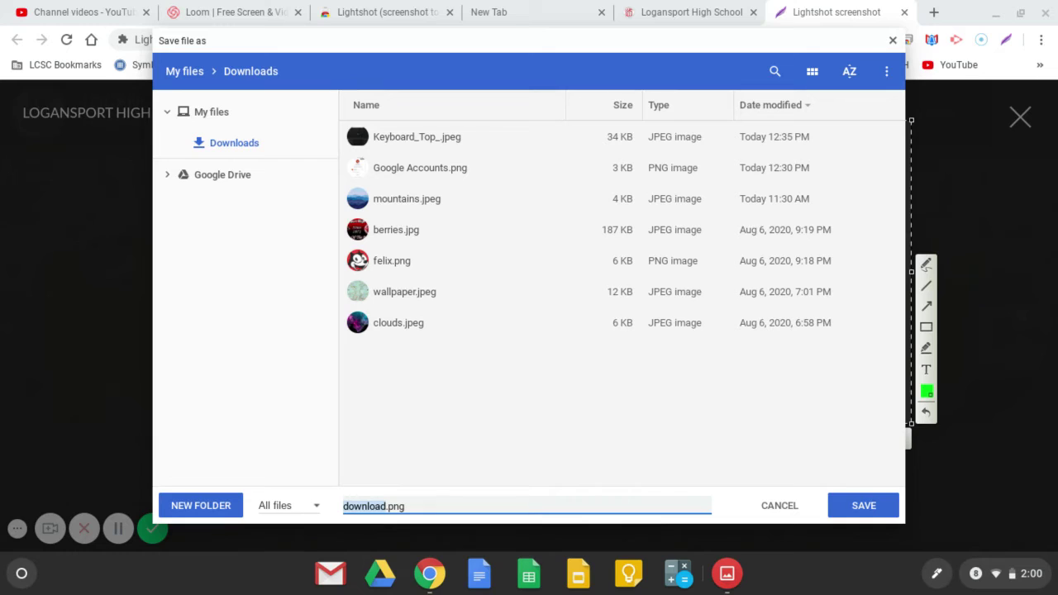
type("Berrieswebsite sc")
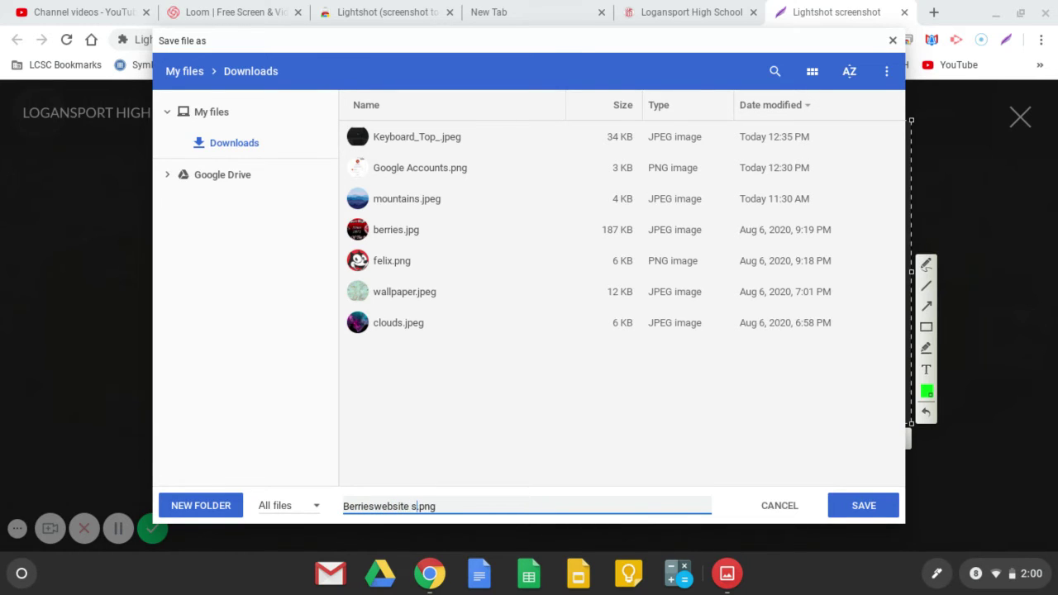
type("reenshot")
left_click(854, 506)
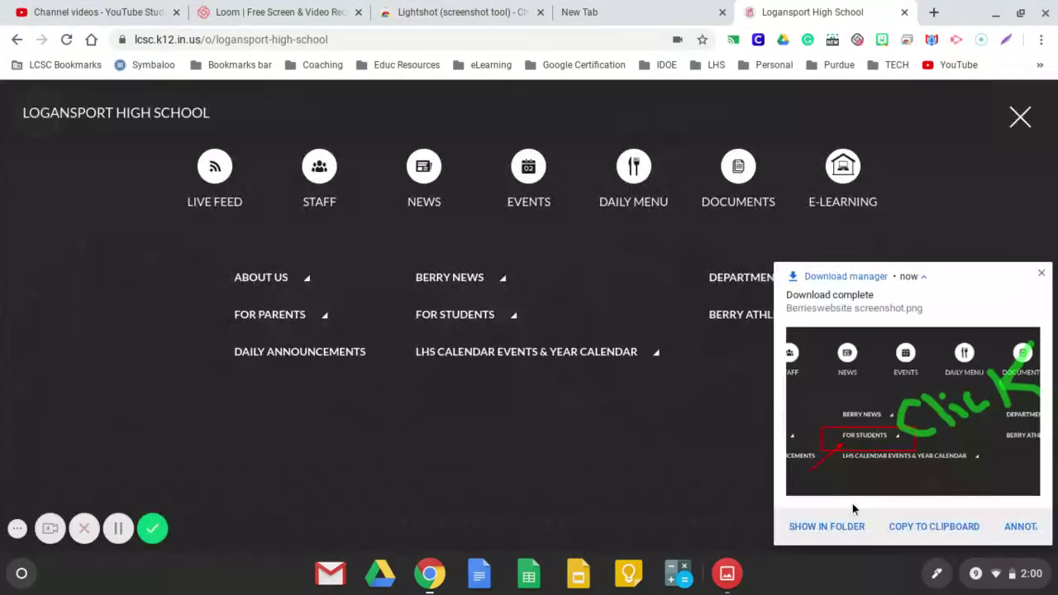
left_click(1041, 272)
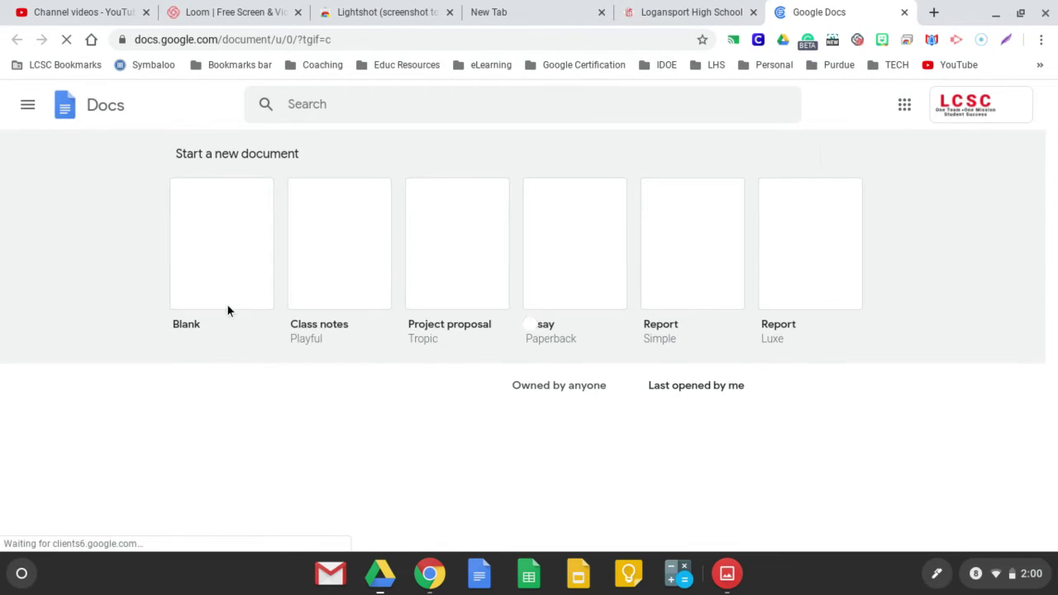
- Create a blank Google Docs document and insert the saved "Berrieswebsite screenshot" image from the computer's recent files
left_click(213, 254)
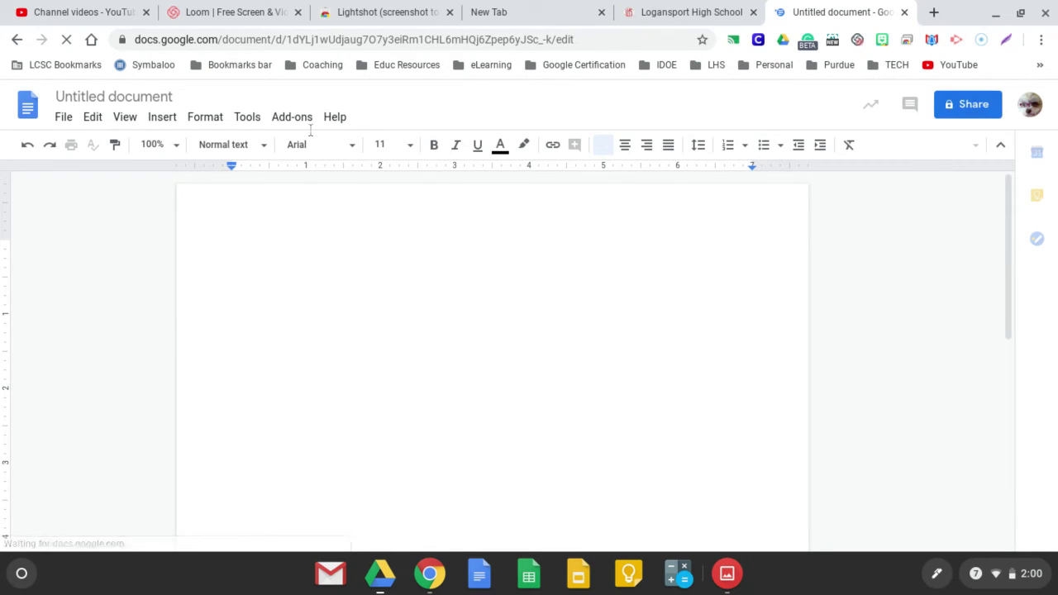
left_click(162, 120)
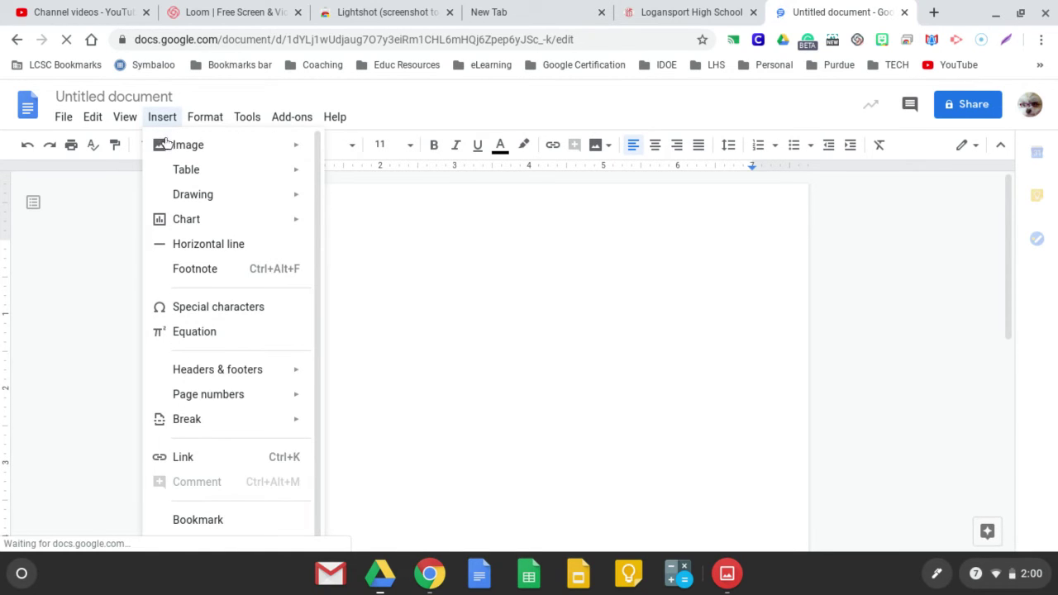
mouse_move(175, 150)
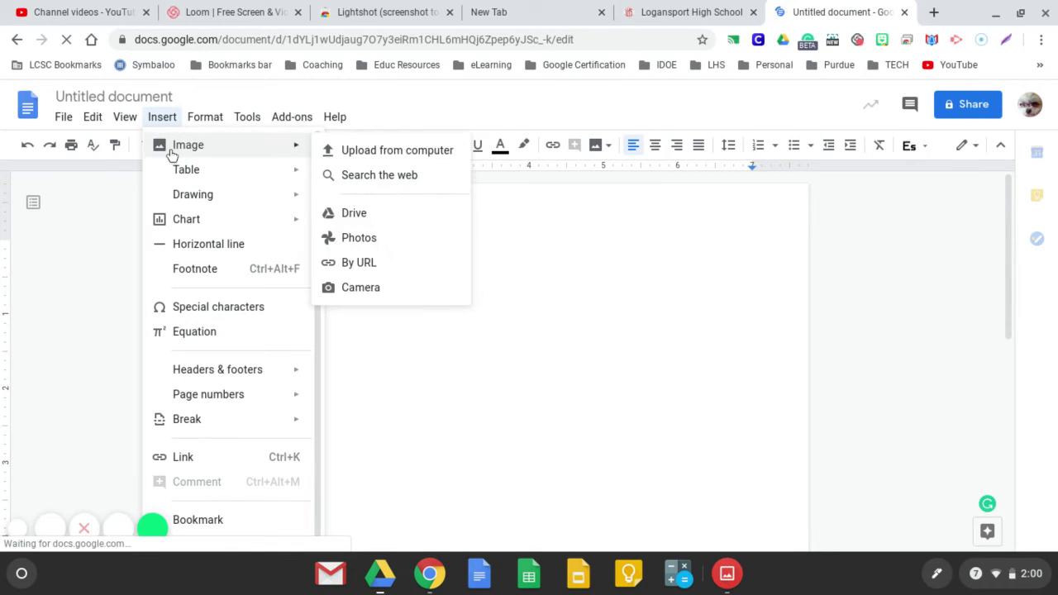
left_click(361, 152)
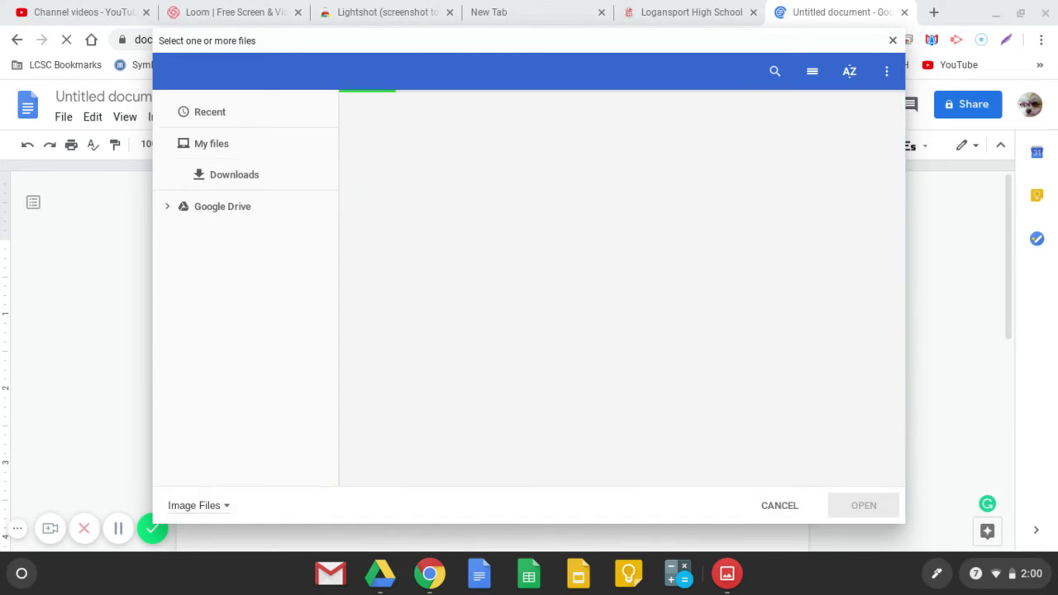
left_click(211, 112)
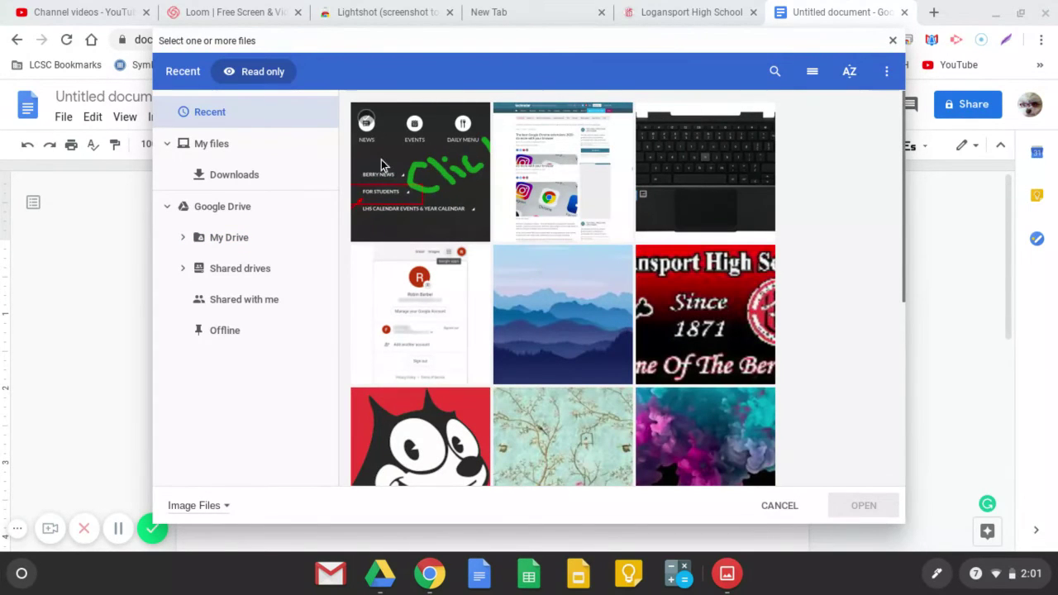
left_click(434, 190)
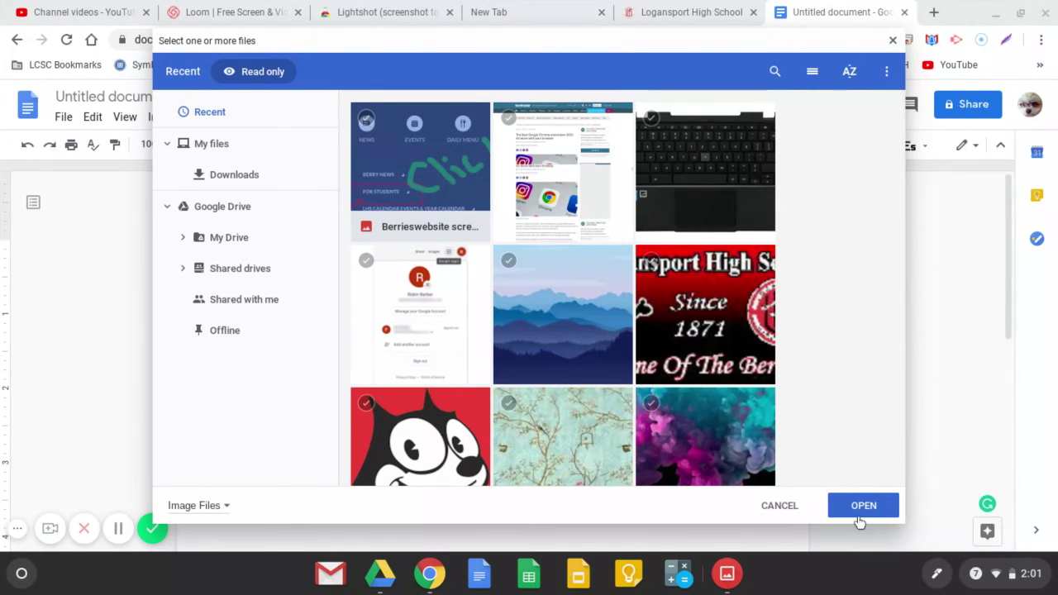
left_click(858, 508)
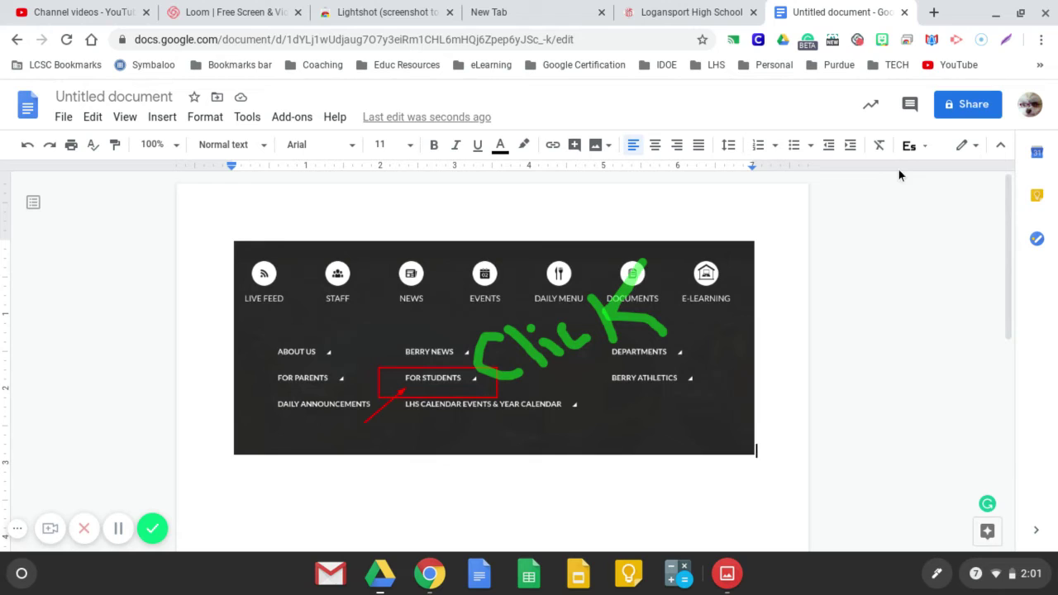
- Set the Gmail Audio Alerts extension's notification sound to Future and save the settings
left_click(932, 39)
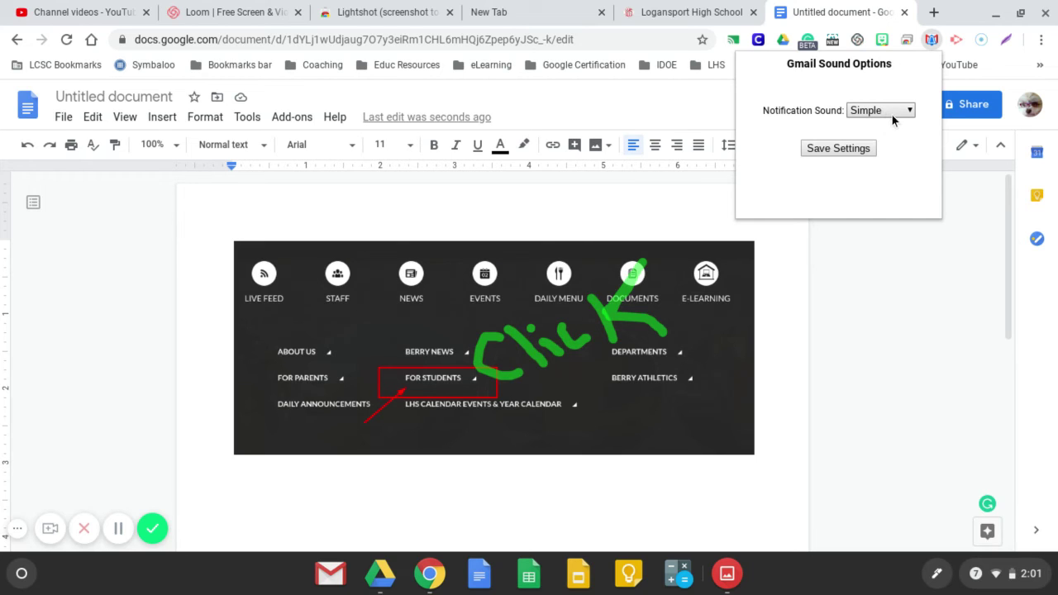
left_click(898, 112)
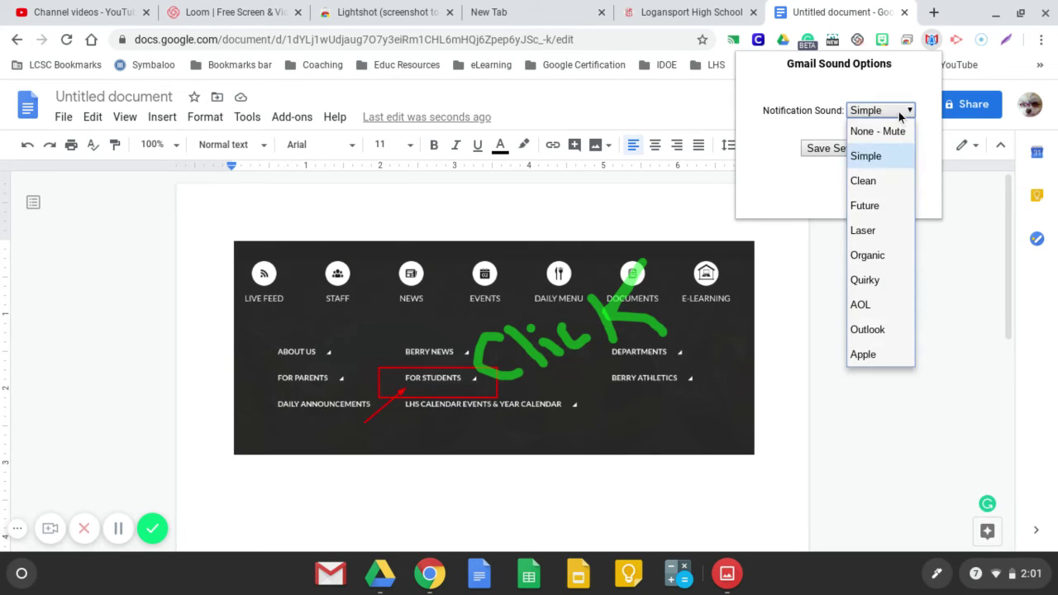
left_click(872, 185)
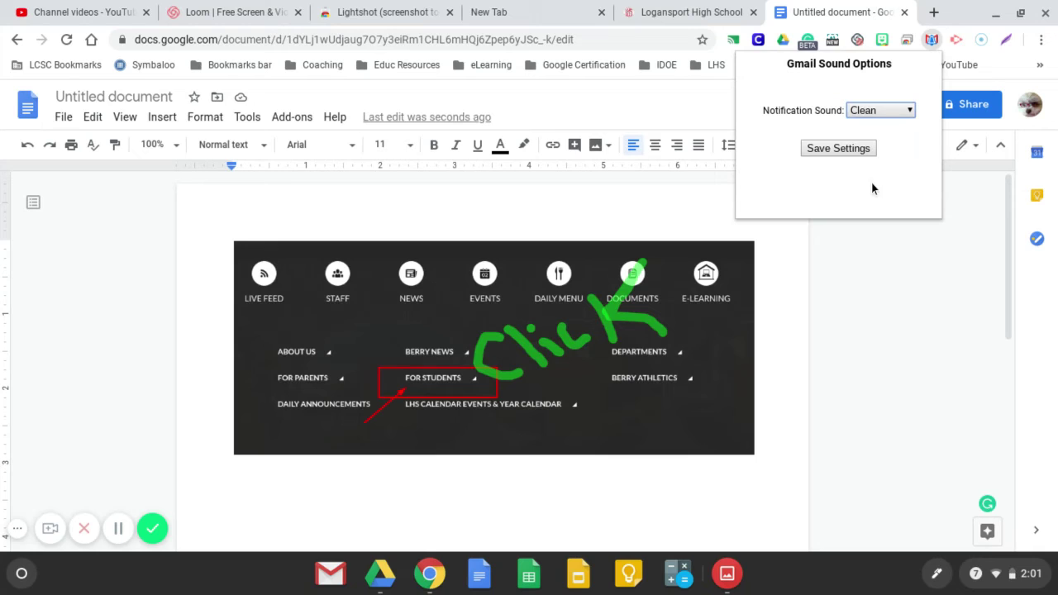
left_click(883, 111)
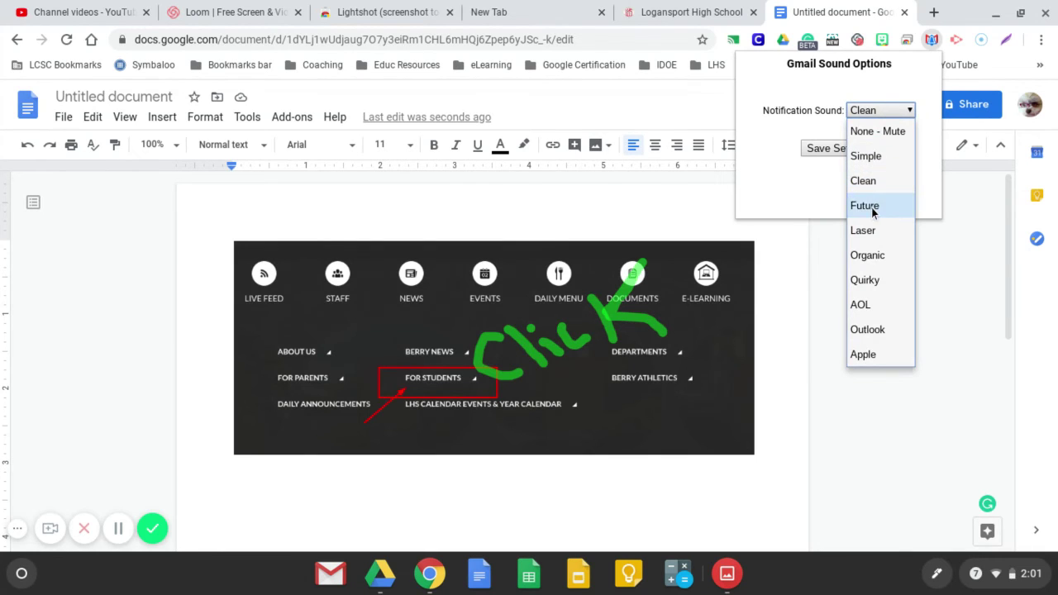
left_click(871, 207)
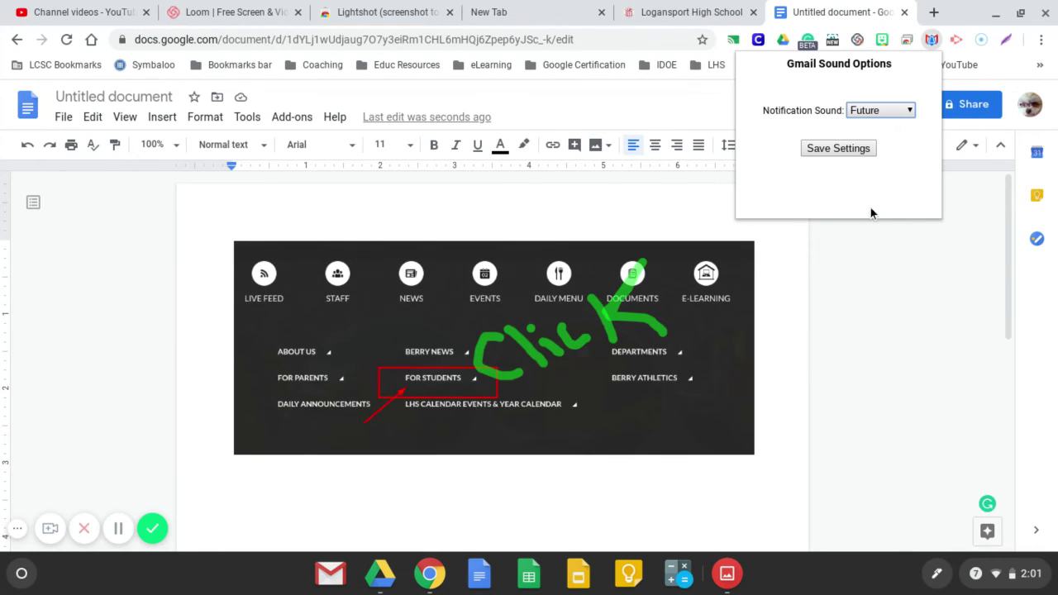
left_click(837, 149)
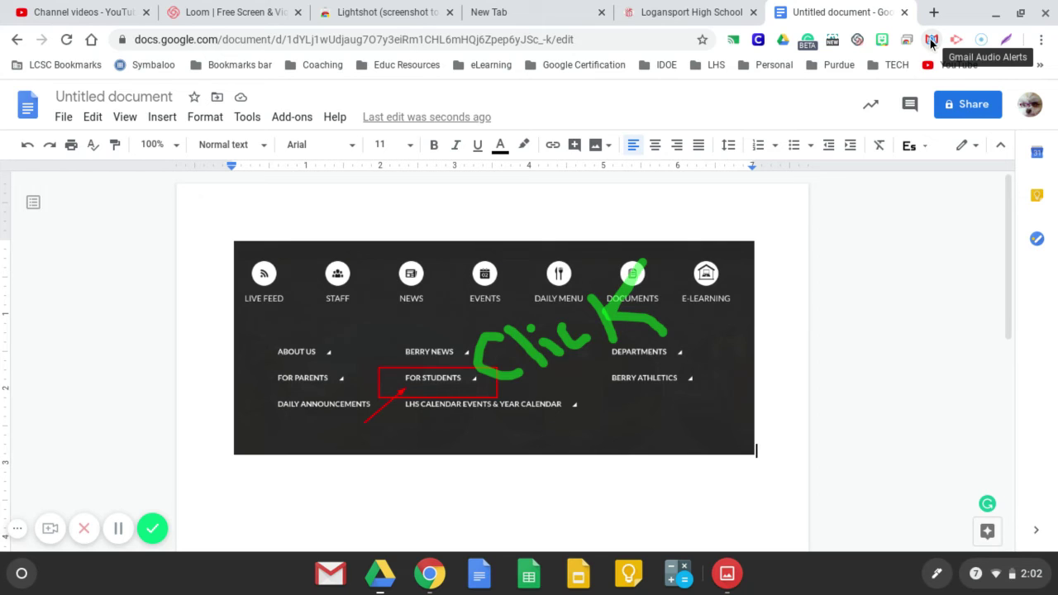
- Mute the Gmail Audio Alerts notification sound with the None - Mute option and save the settings
left_click(931, 43)
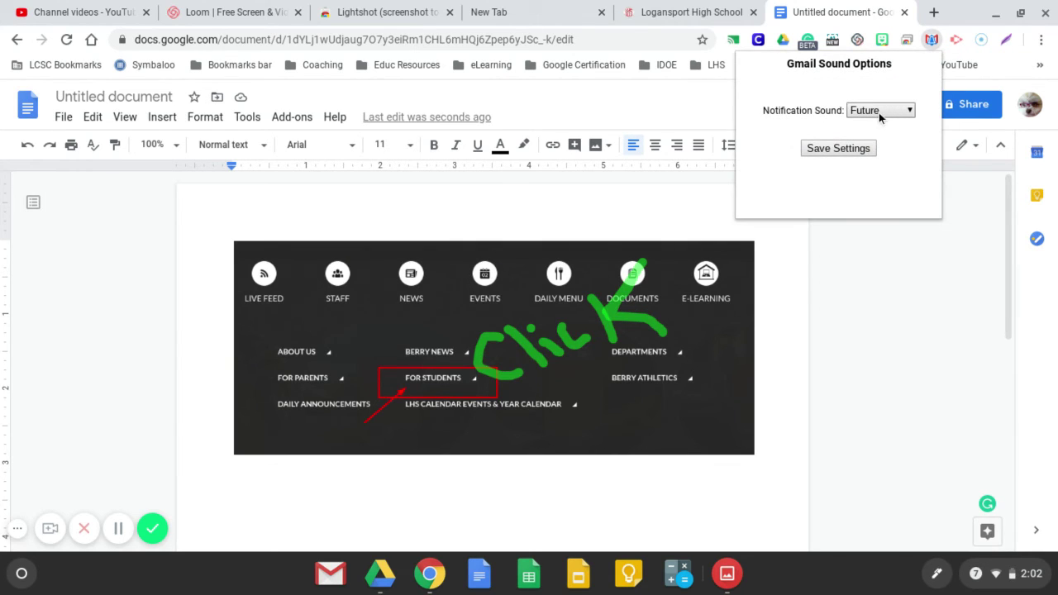
left_click(880, 114)
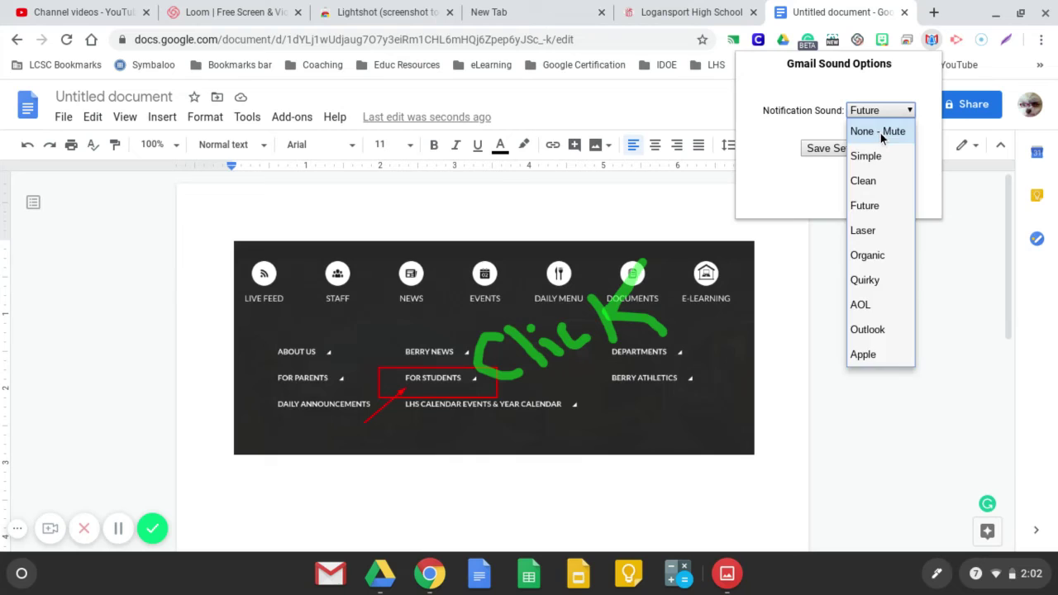
left_click(884, 132)
left_click(822, 148)
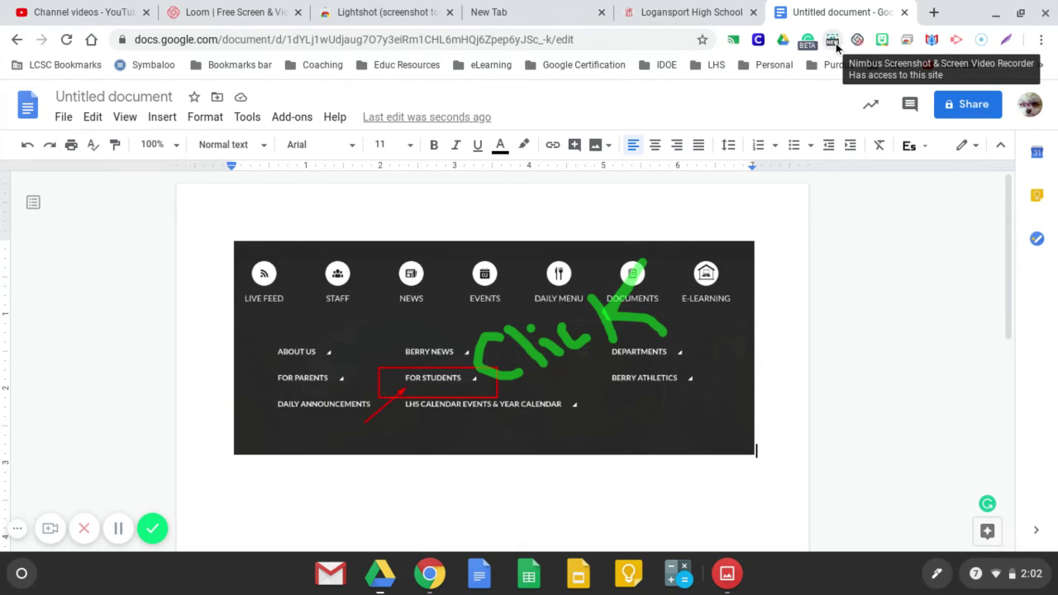
- Find "happy birthday" stickers in the Bitmoji extension and place the one popping out of a cake into the document
left_click(882, 40)
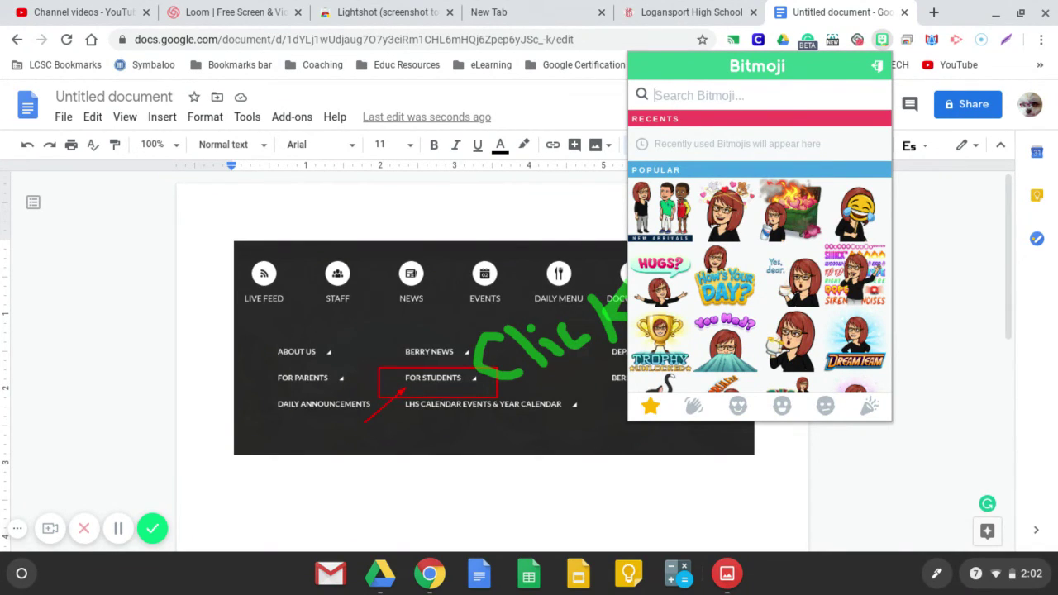
type("happy bi")
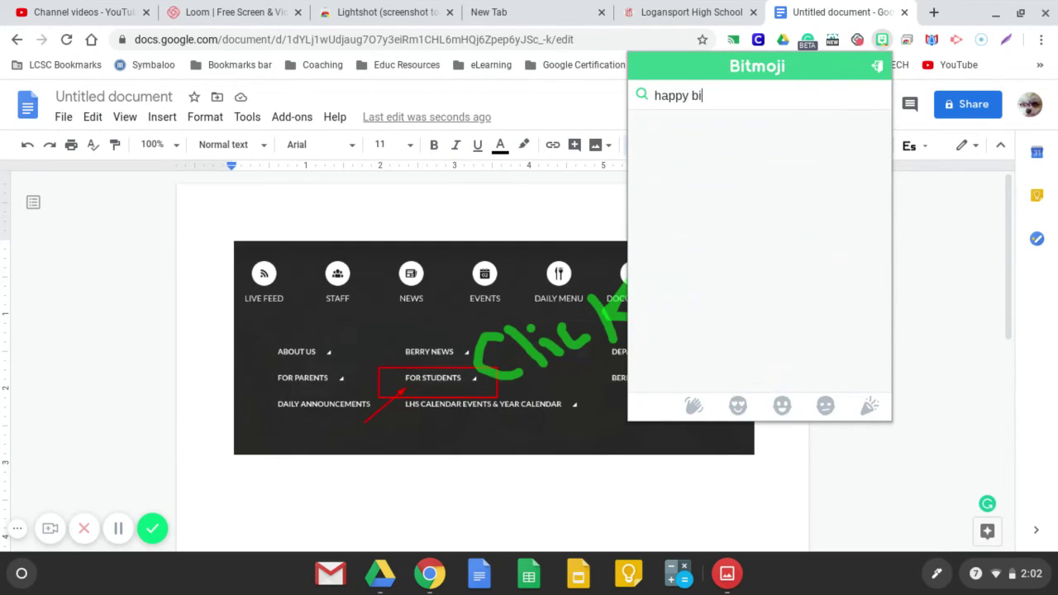
type("rthday")
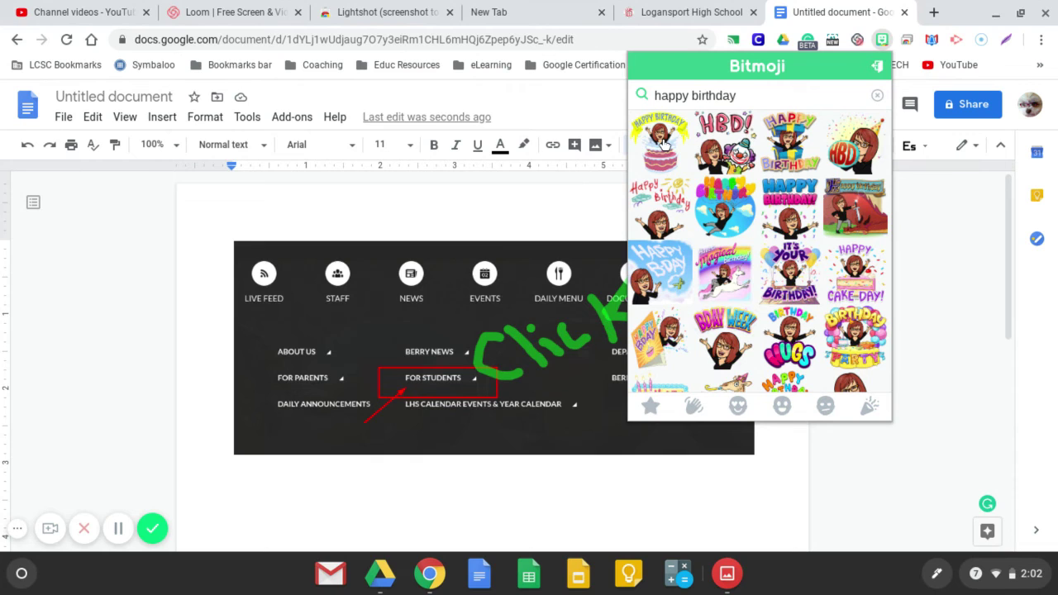
left_click_drag(664, 140, 372, 450)
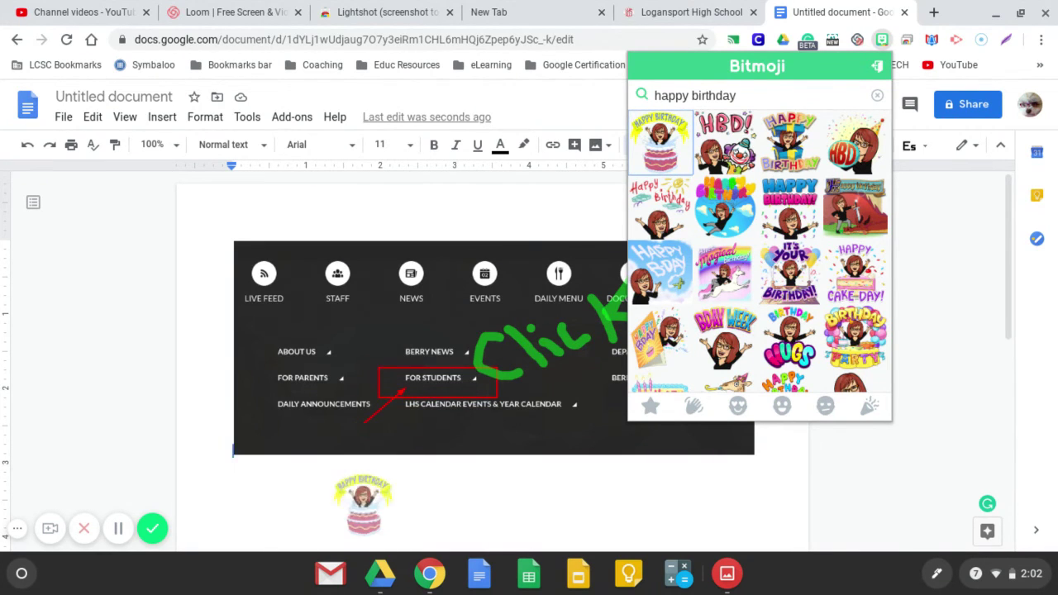
left_click(610, 221)
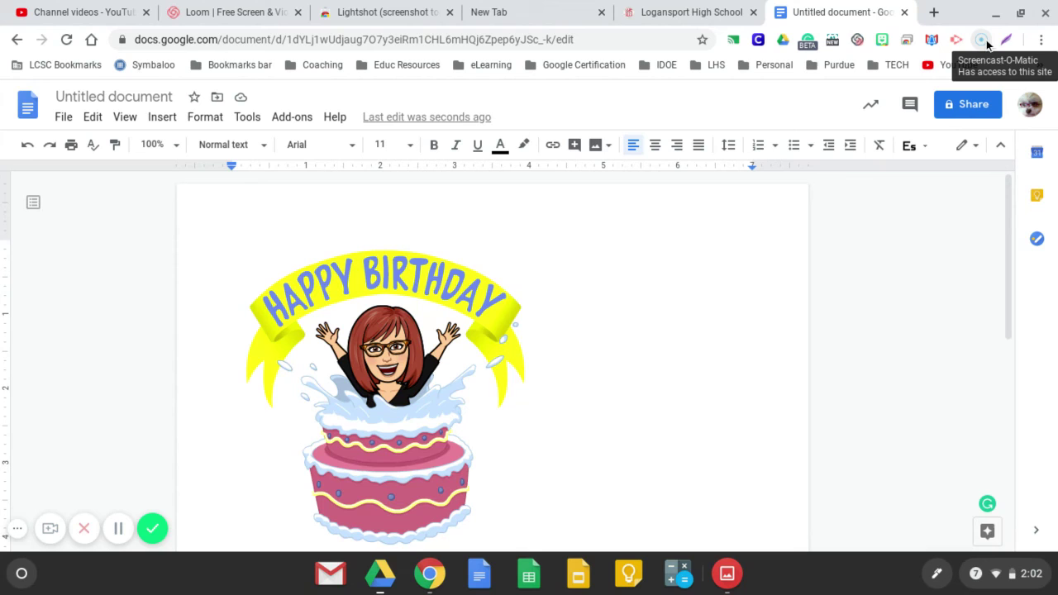
- Switch to the Chrome Web Store, go to its home page and search for "social studies"
left_click(348, 13)
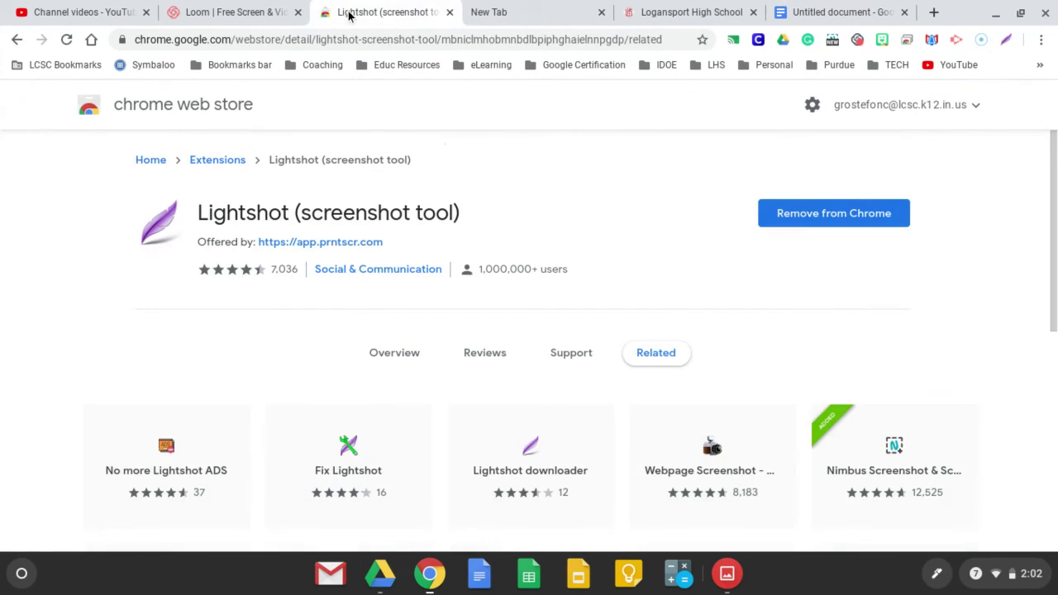
left_click(151, 162)
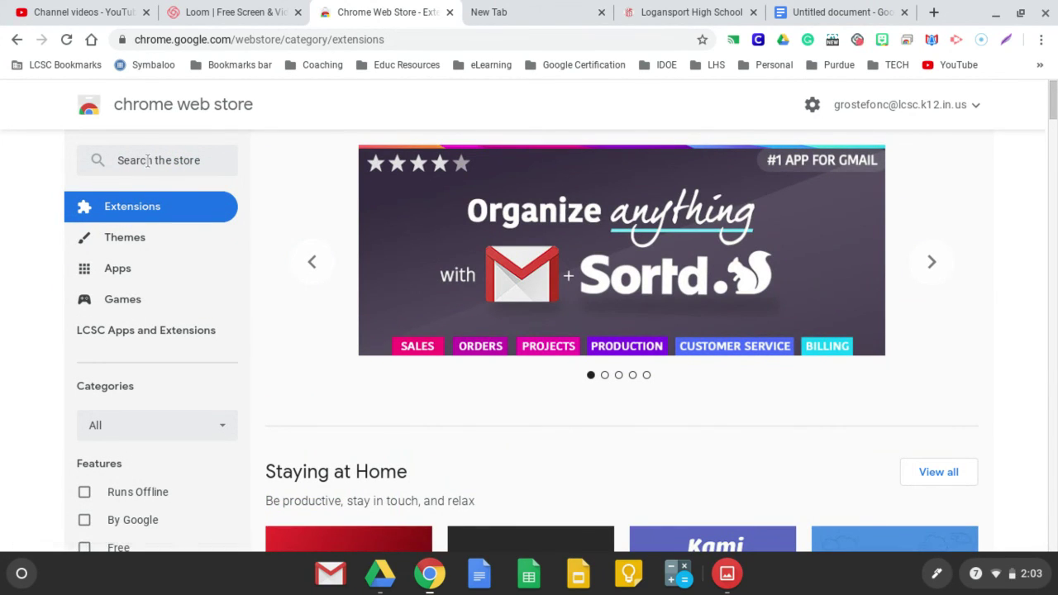
left_click(148, 161)
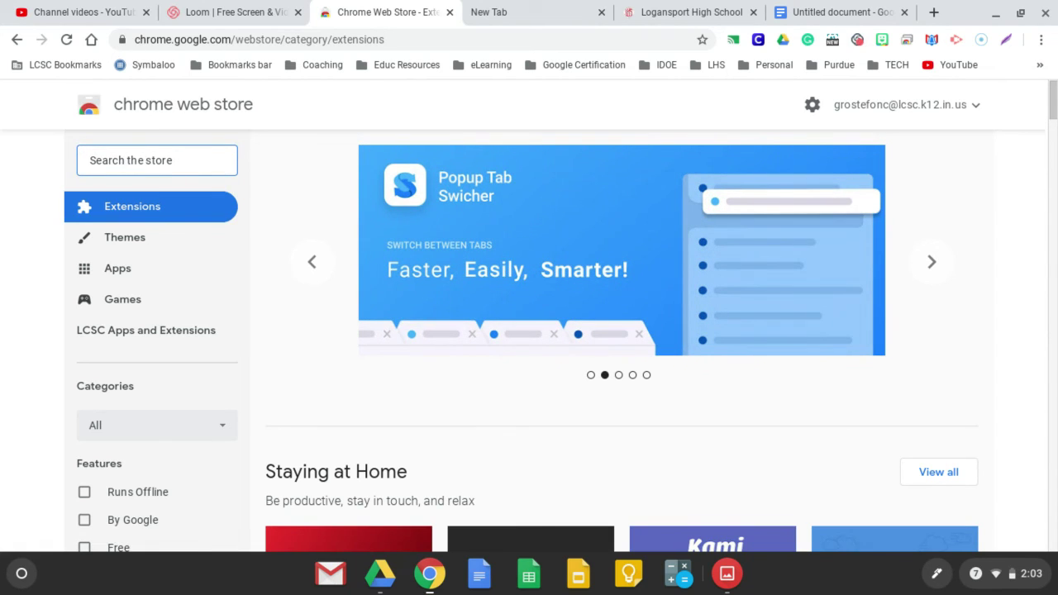
type("social studies")
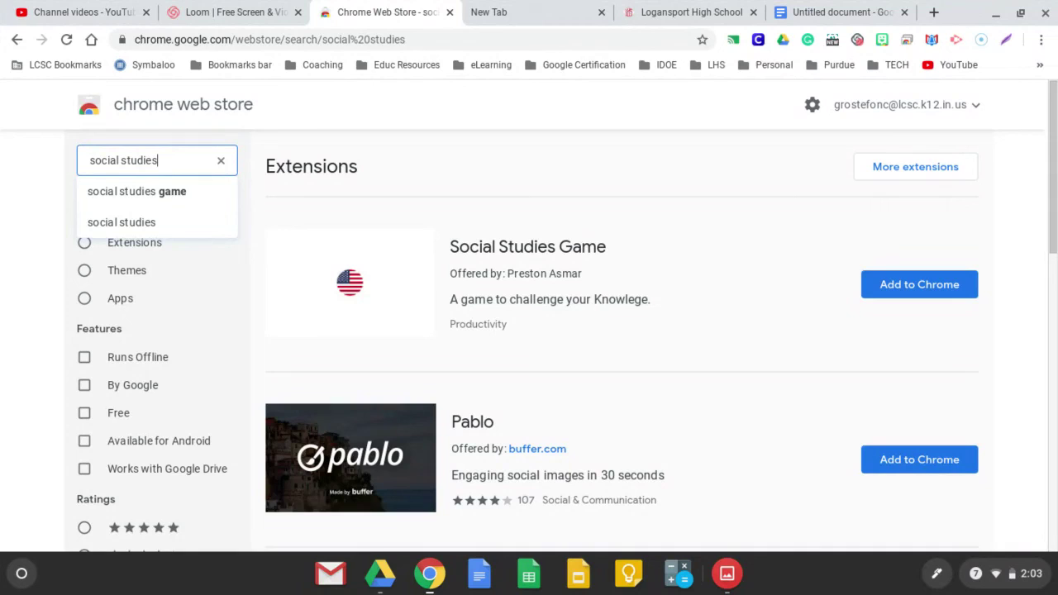
- Filter the "social studies" results to extensions rated four stars and up, and look through the filtered list
left_click(85, 243)
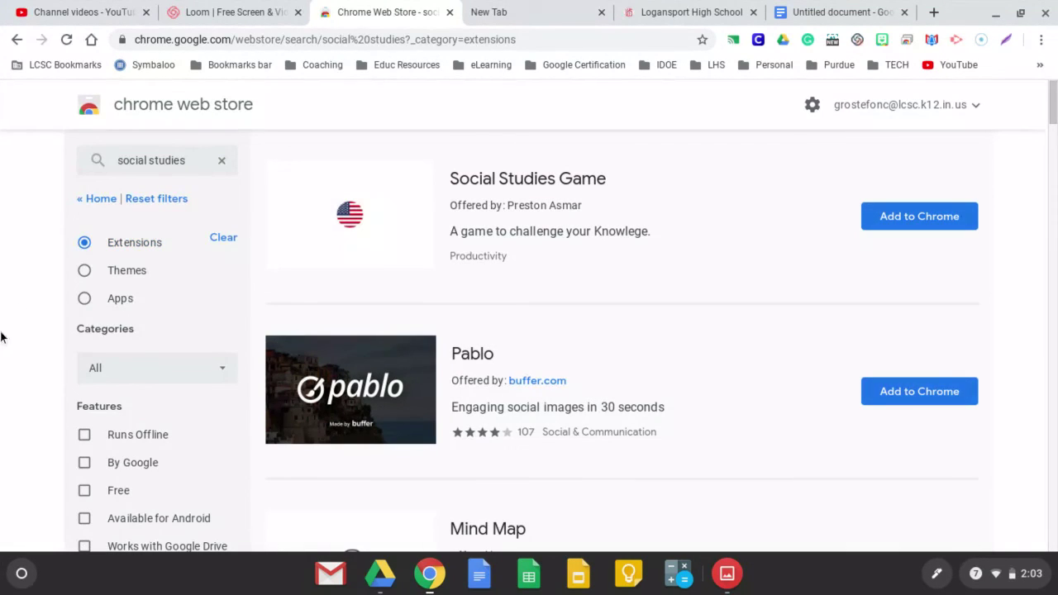
scroll(2, 400, "down", 2)
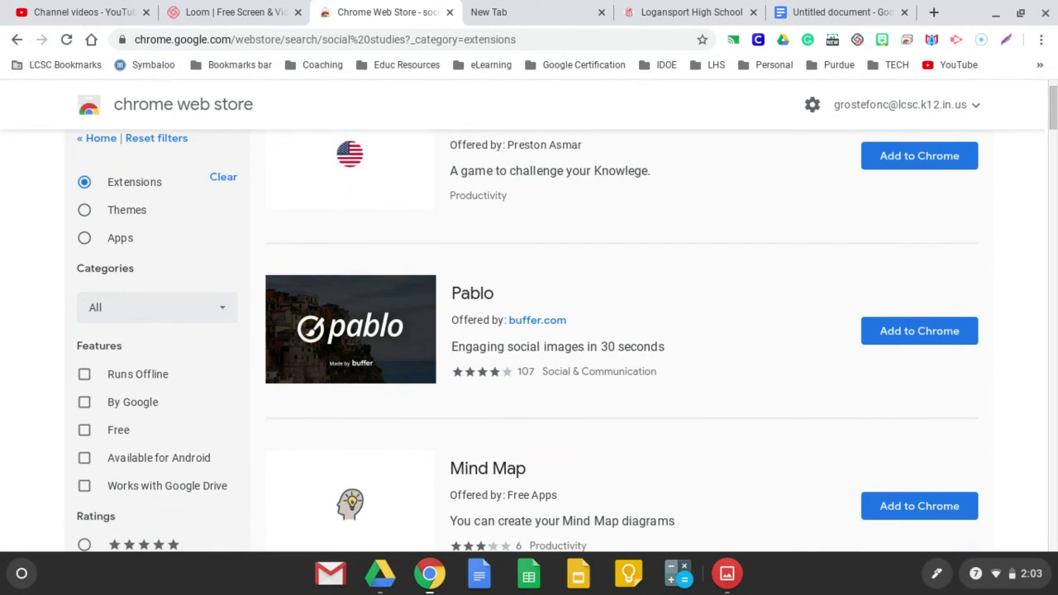
scroll(4, 399, "down", 4)
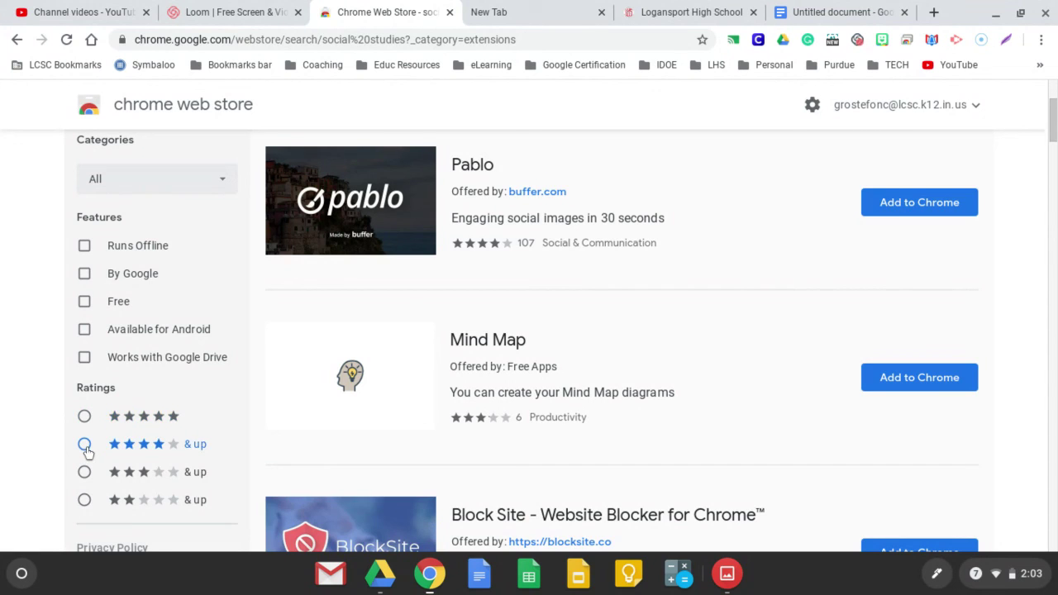
left_click(85, 447)
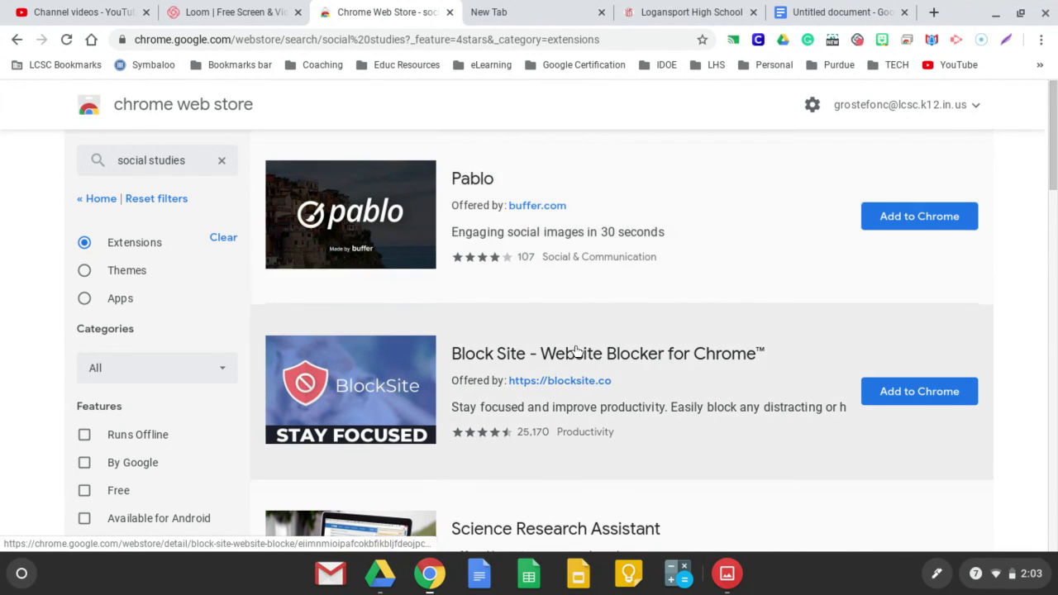
scroll(573, 350, "down", 3)
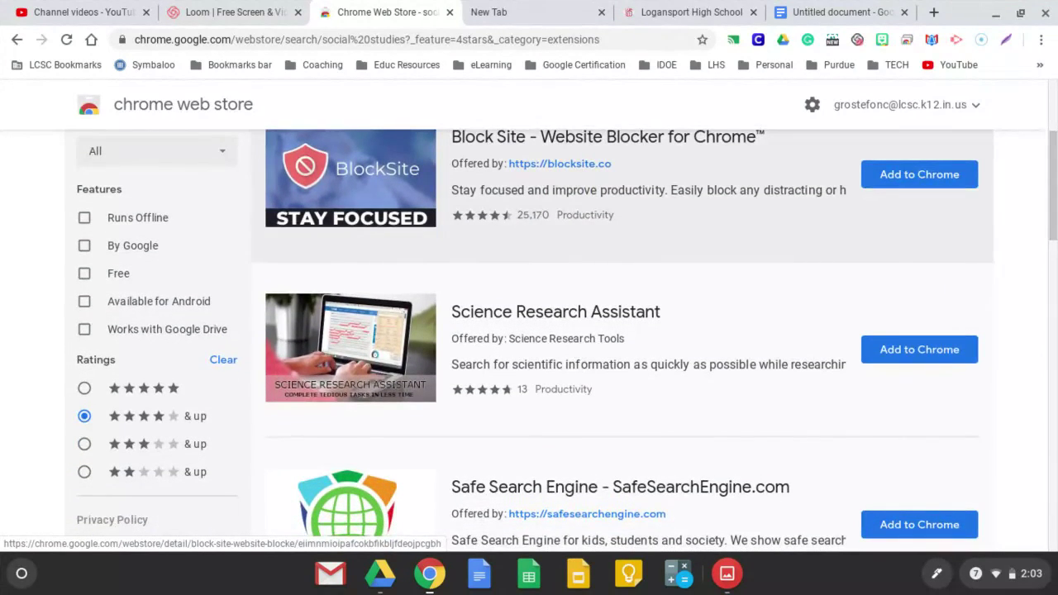
scroll(576, 350, "up", 3)
scroll(576, 351, "down", 3)
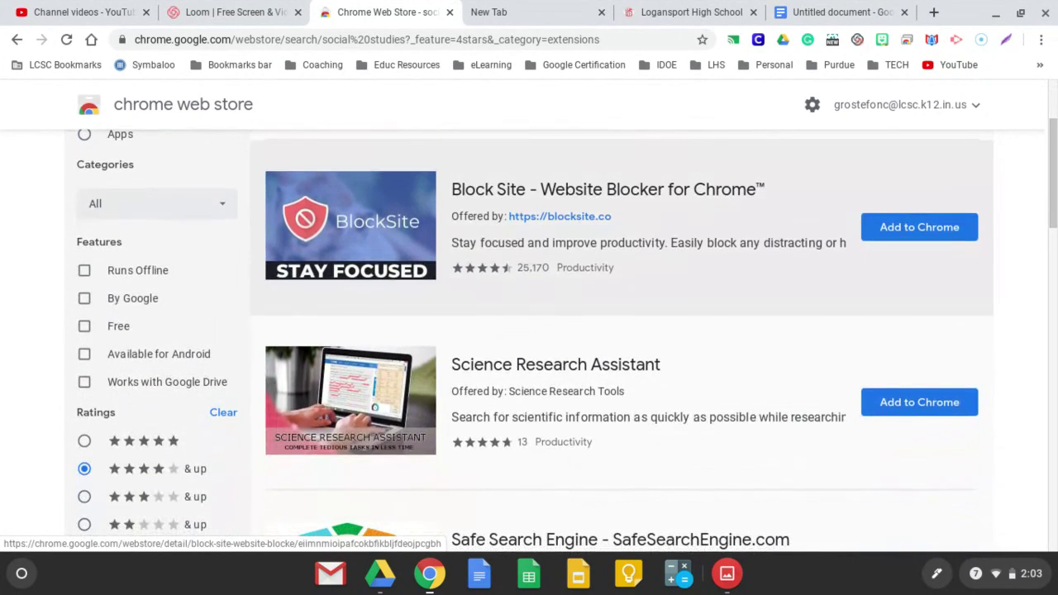
scroll(576, 311, "up", 2)
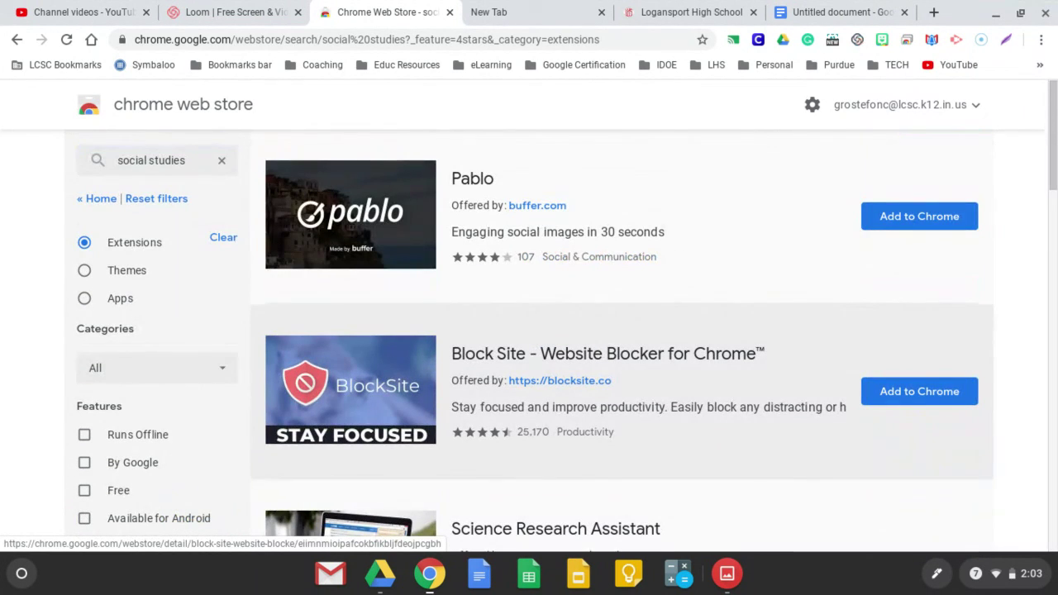